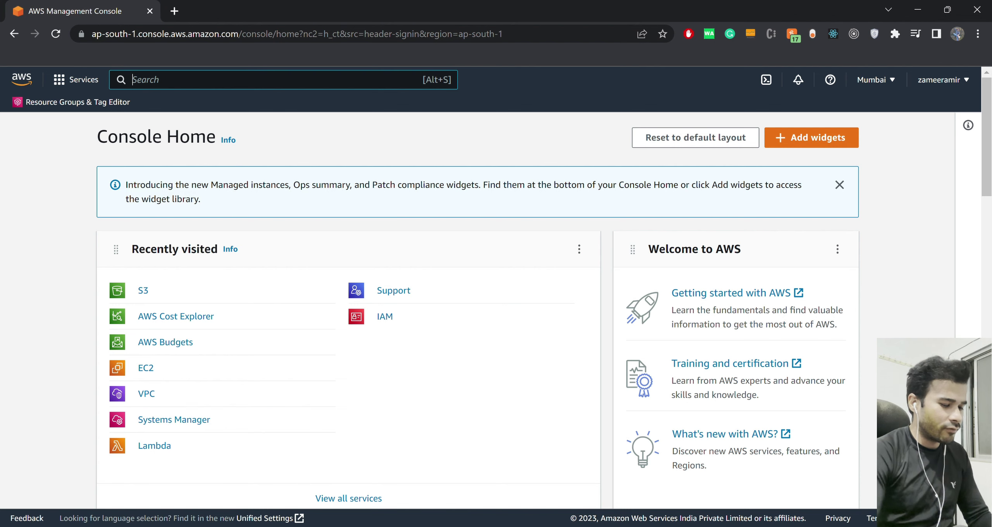
Enter 'vpc' in the console search bar.
text(vpc)
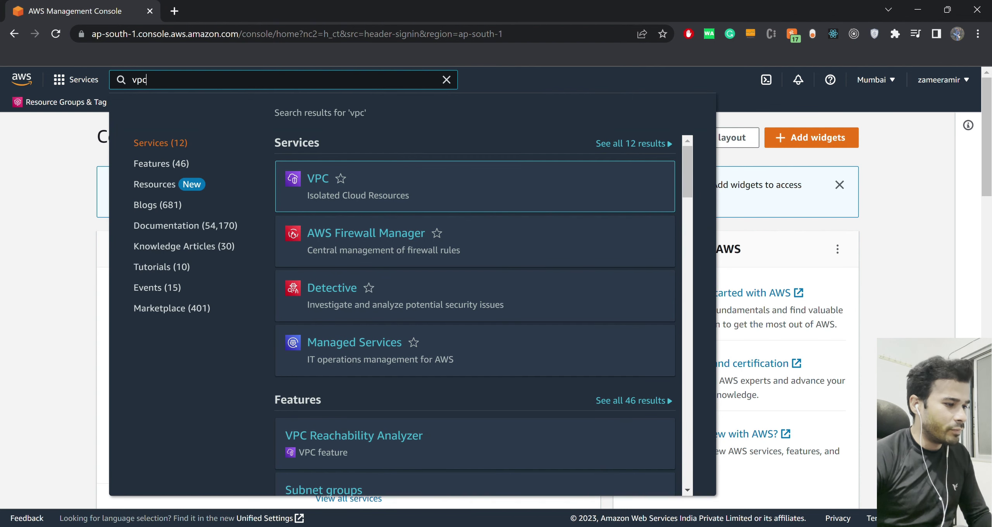
Open the VPC console and find its security section with a page search for 'security'.
key(Return)
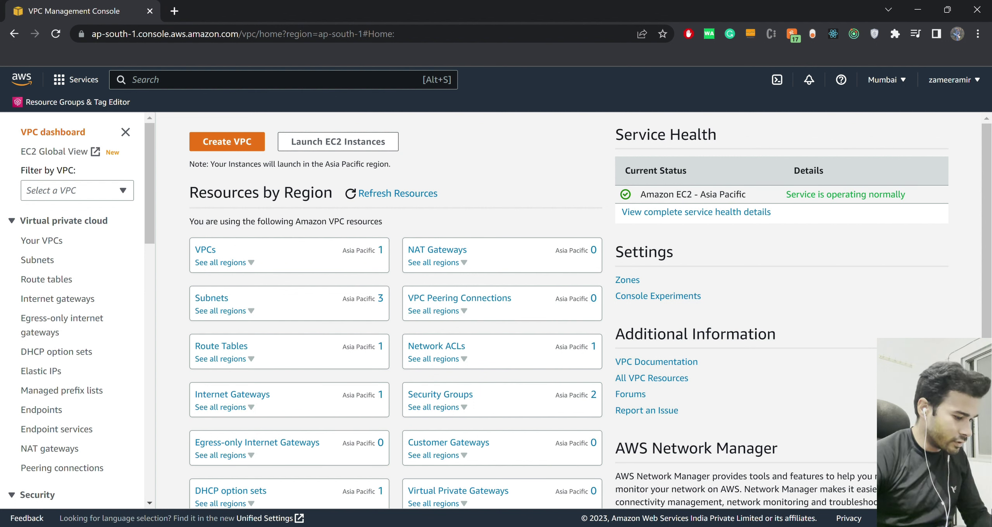
key(ctrl+f)
text(seci)
key(BackSpace)
text(ui)
key(BackSpace)
text(rity)
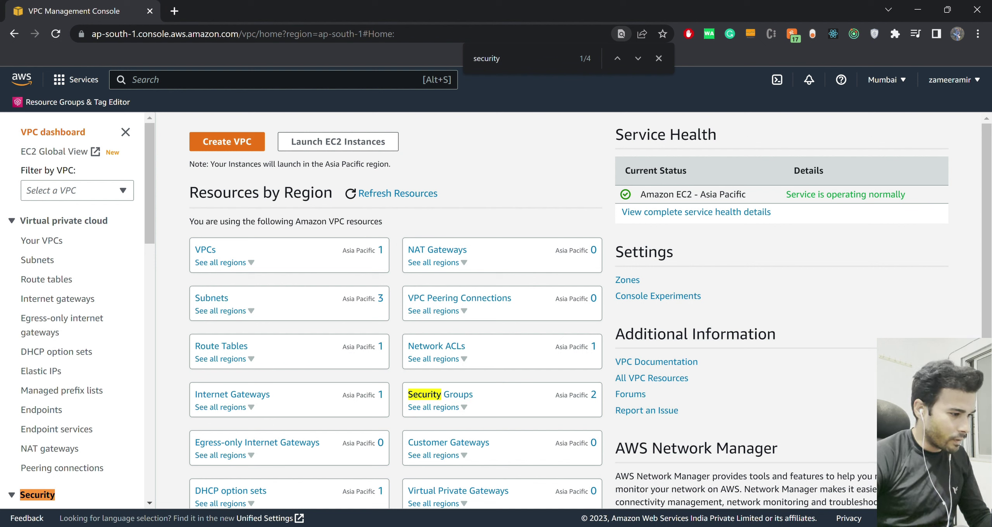
scroll(78, 310, down, 2)
scroll(78, 310, down, 7)
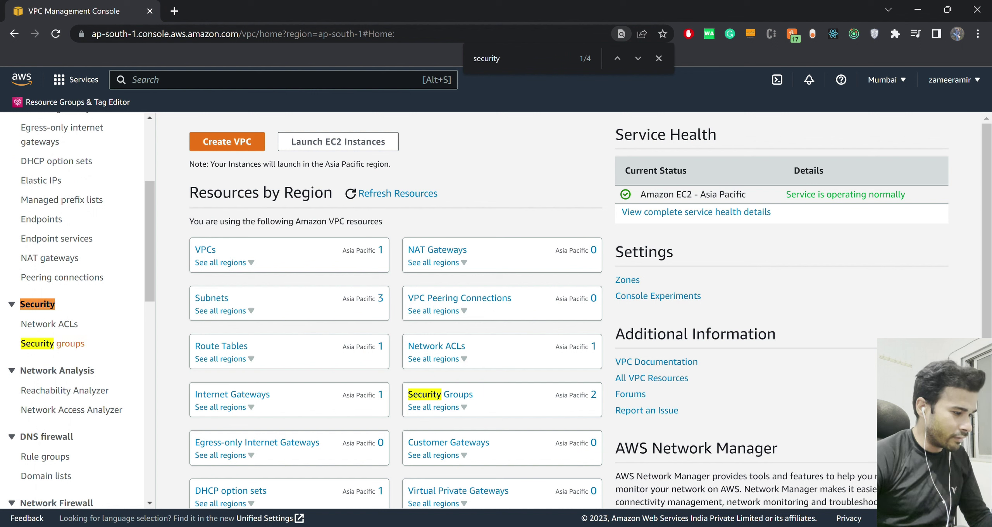
Go to Security groups and start a new security group.
click(52, 343)
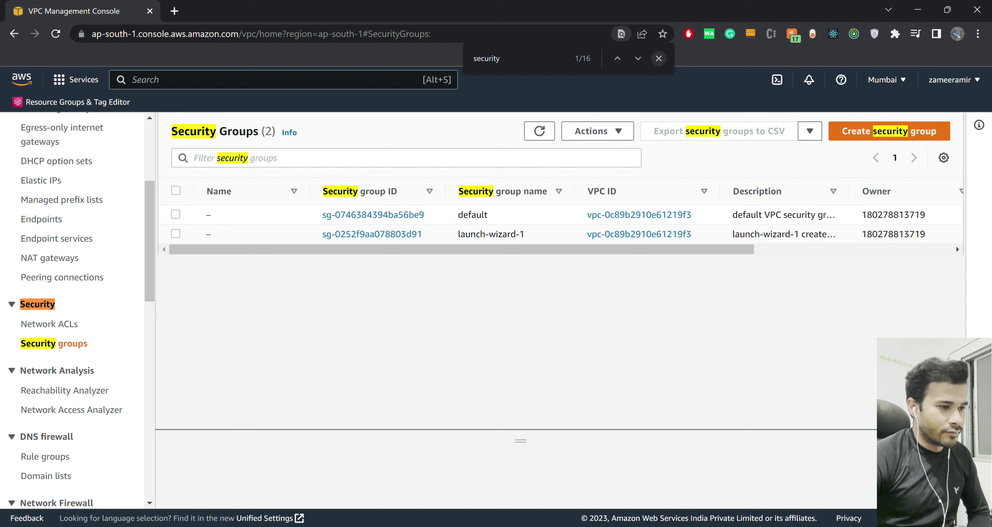
key(Escape)
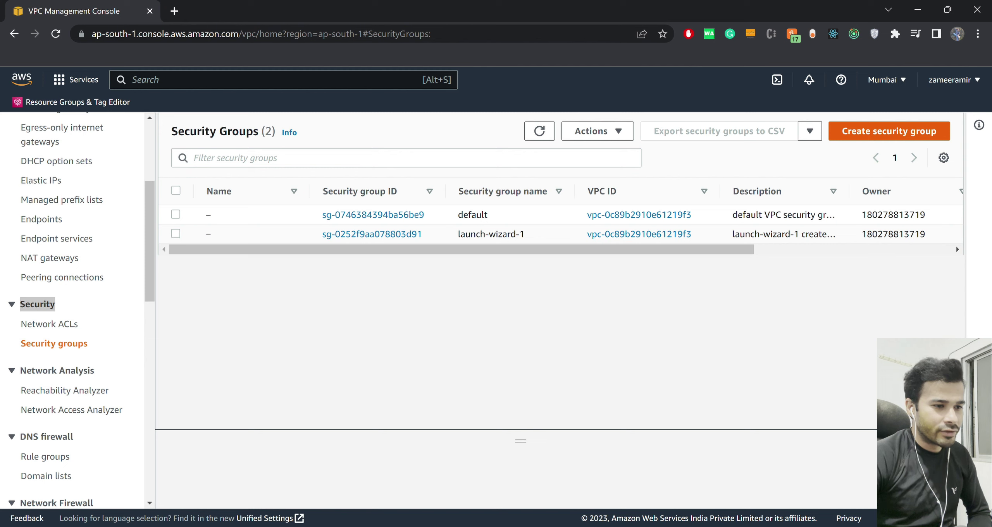
click(889, 131)
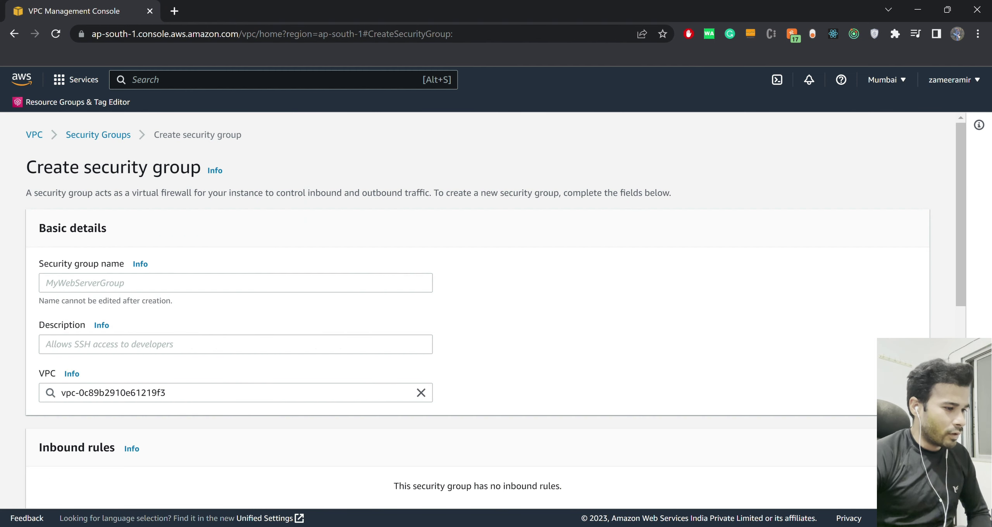
Name the security group test-db-security-group, describe it as 'abc', and choose the default VPC.
click(235, 283)
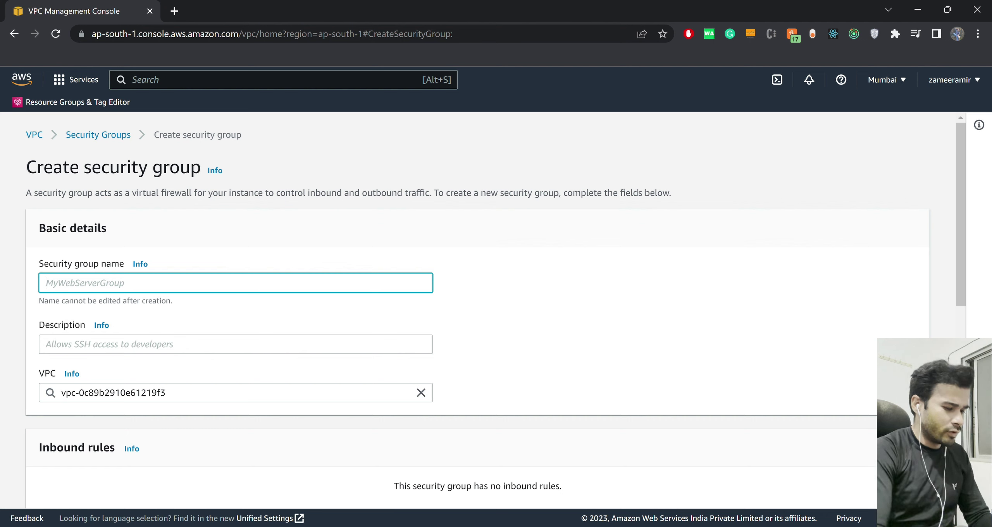
text(test)
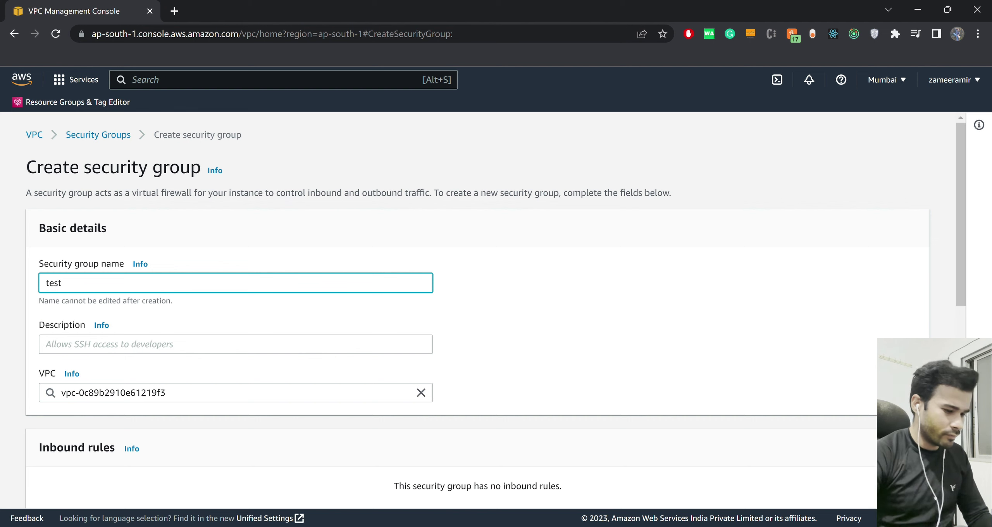
text(-db-se)
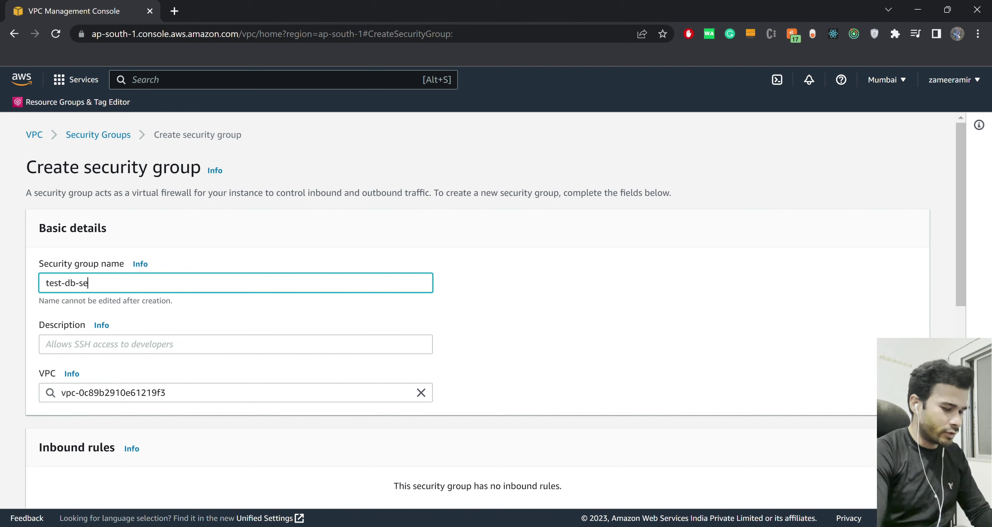
text(curity-)
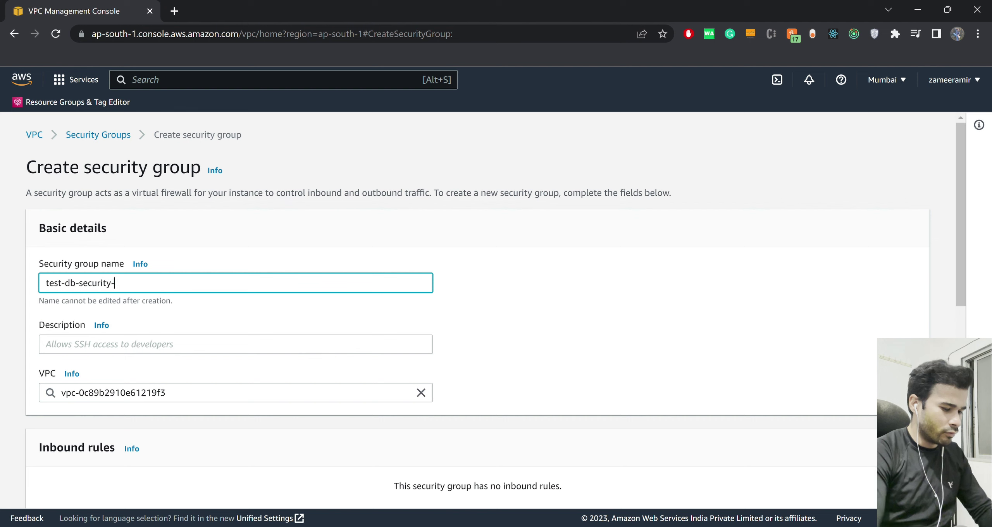
text(group)
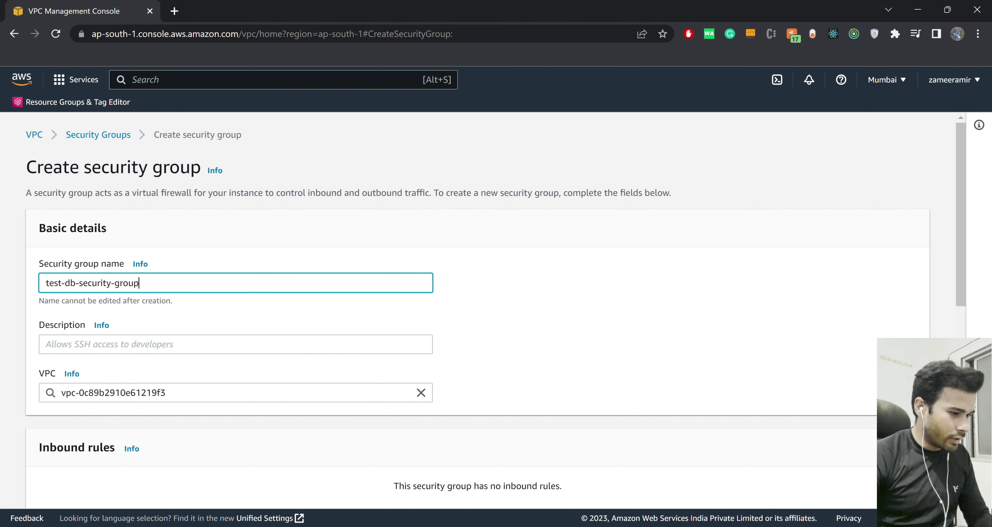
key(ctrl+a)
key(Tab)
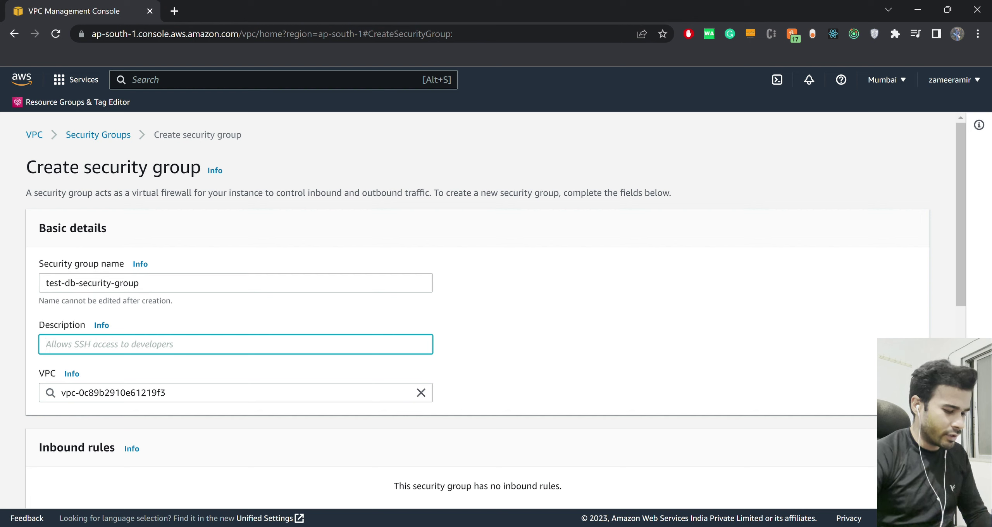
text(abc)
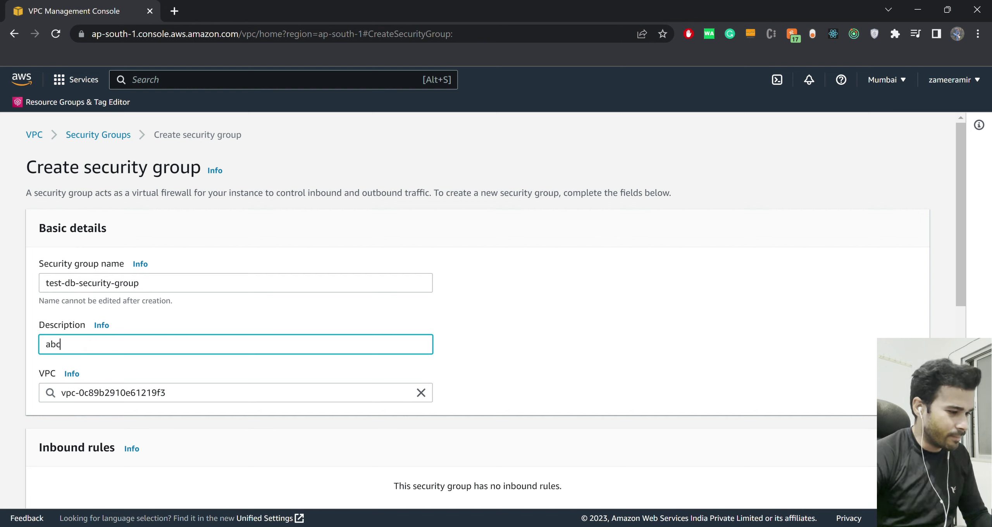
key(Tab)
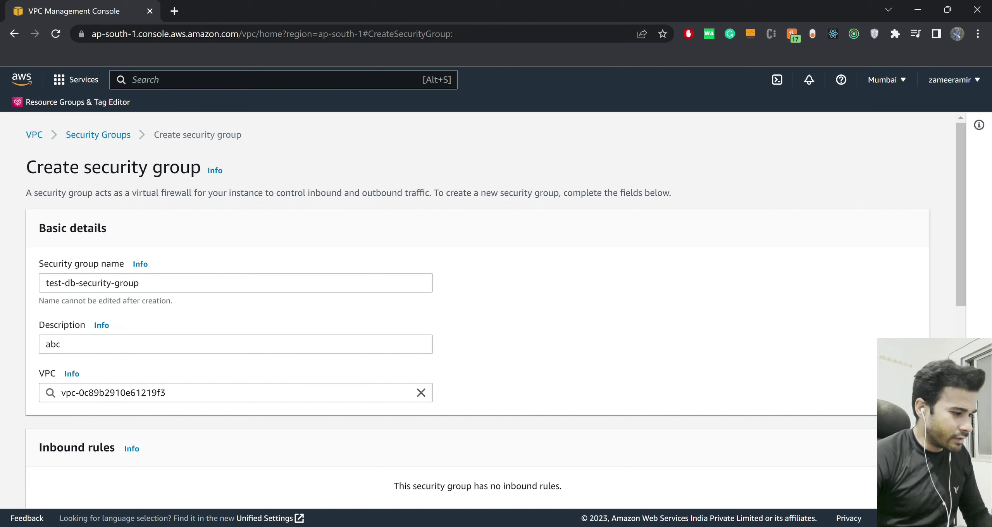
key(Tab)
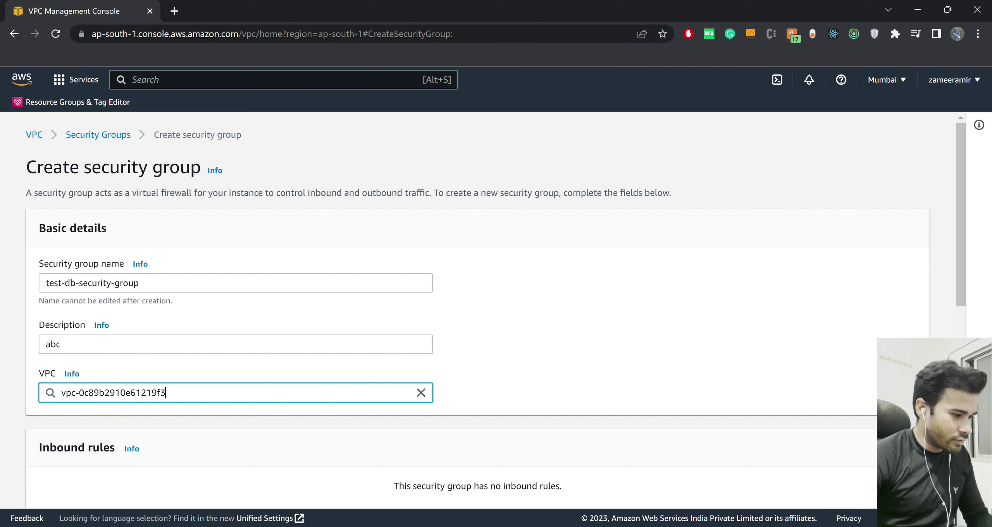
click(421, 393)
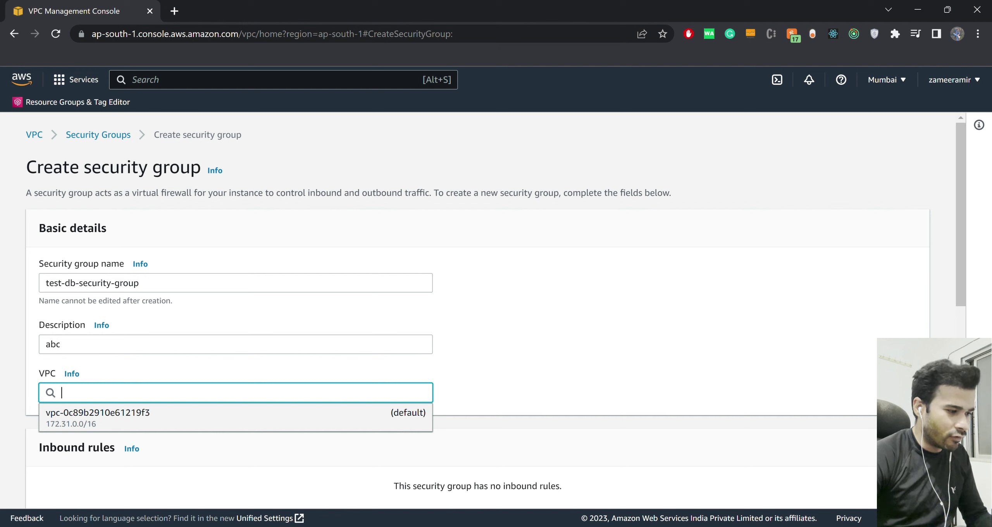
key(Return)
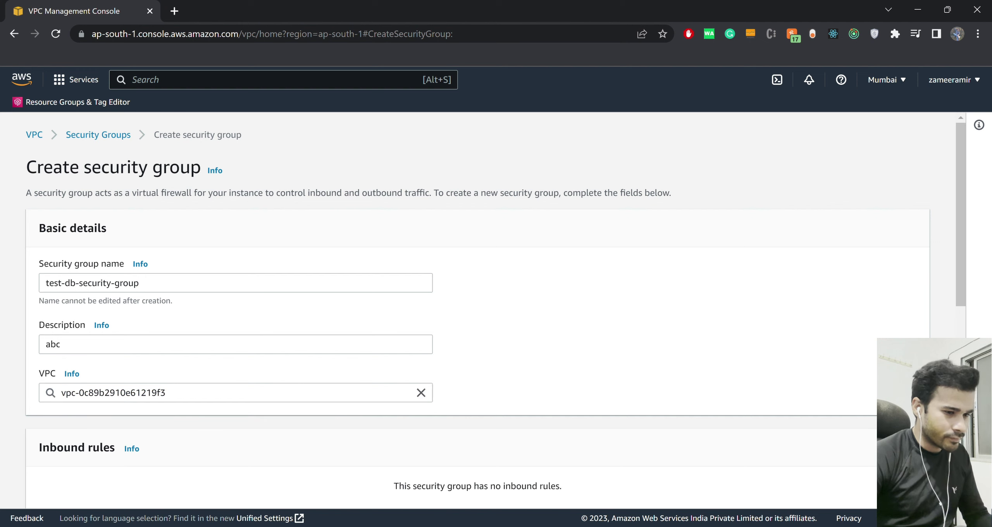
Add an inbound rule of type MYSQL/Aurora.
scroll(496, 306, down, 3)
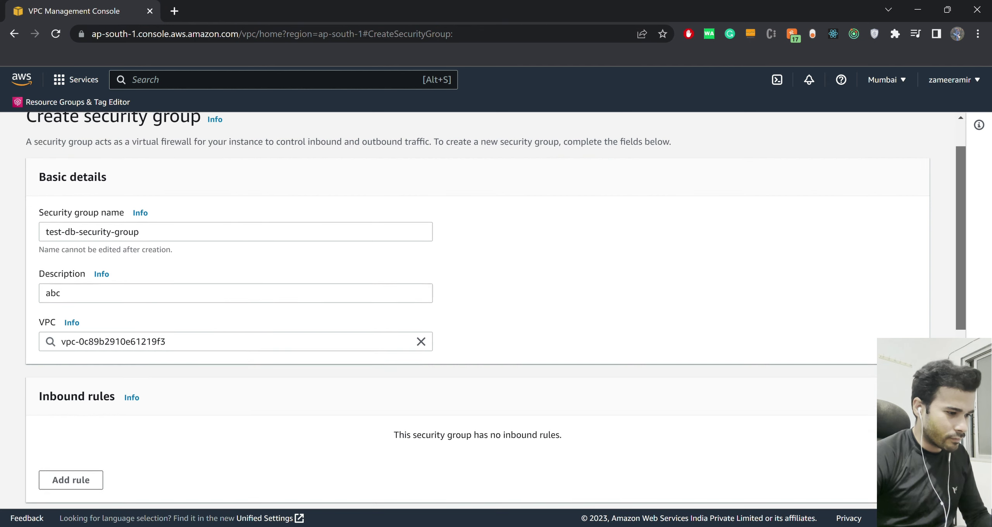
scroll(495, 307, down, 1)
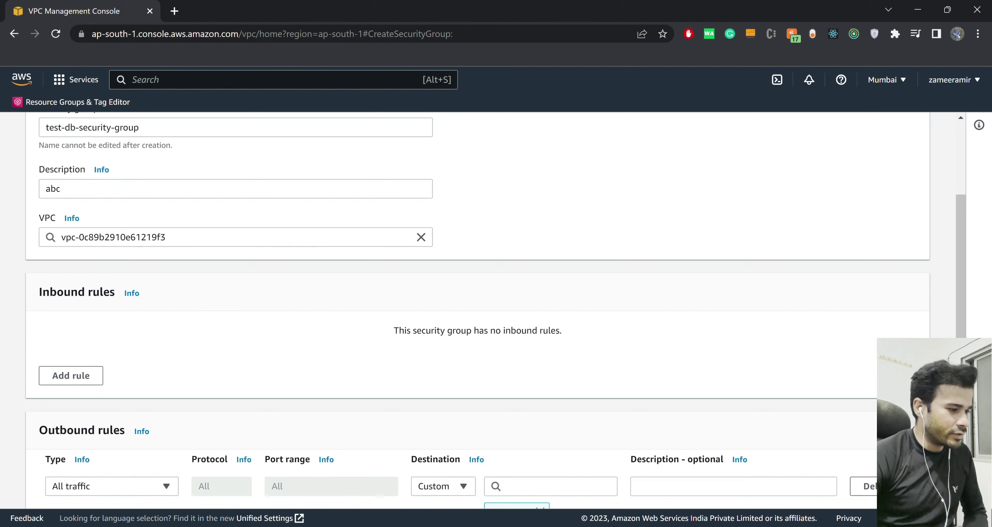
drag(38, 291, 114, 291)
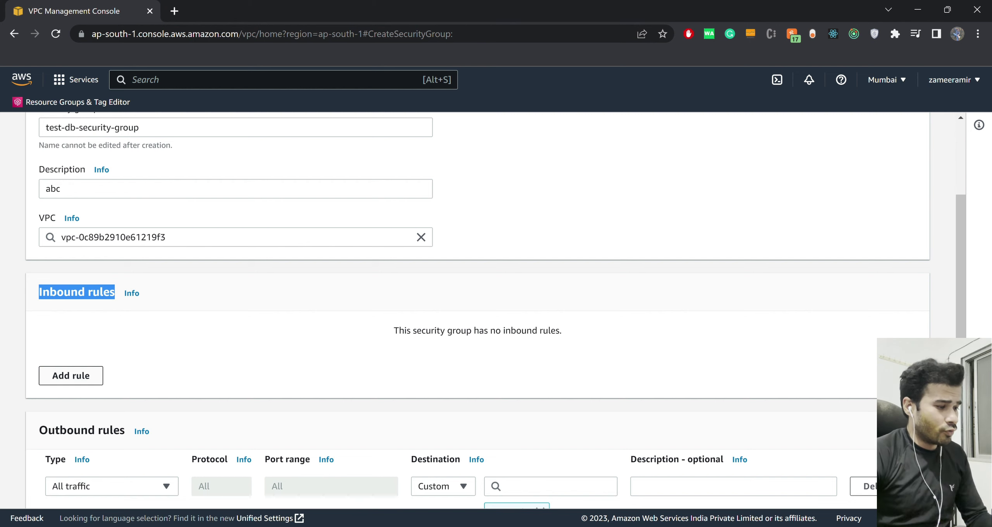
click(163, 351)
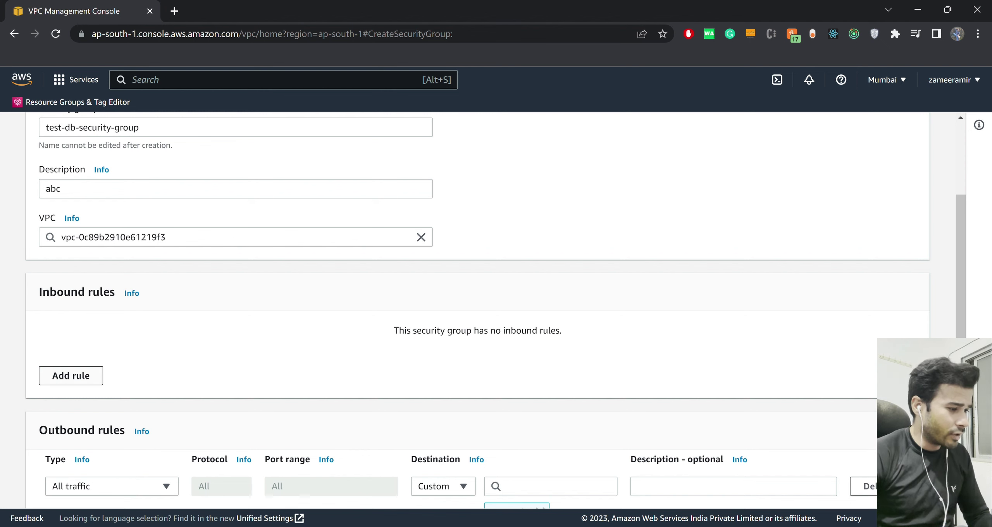
click(71, 376)
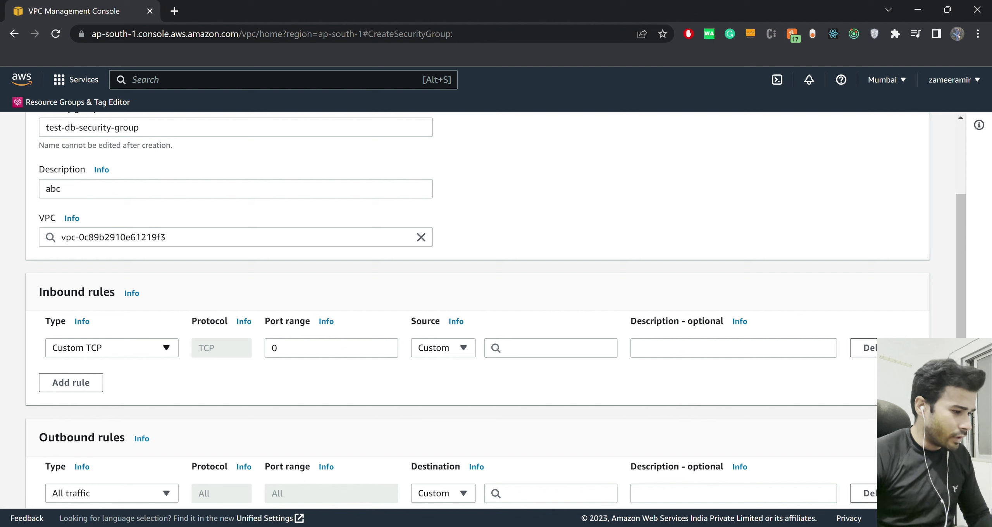
click(112, 347)
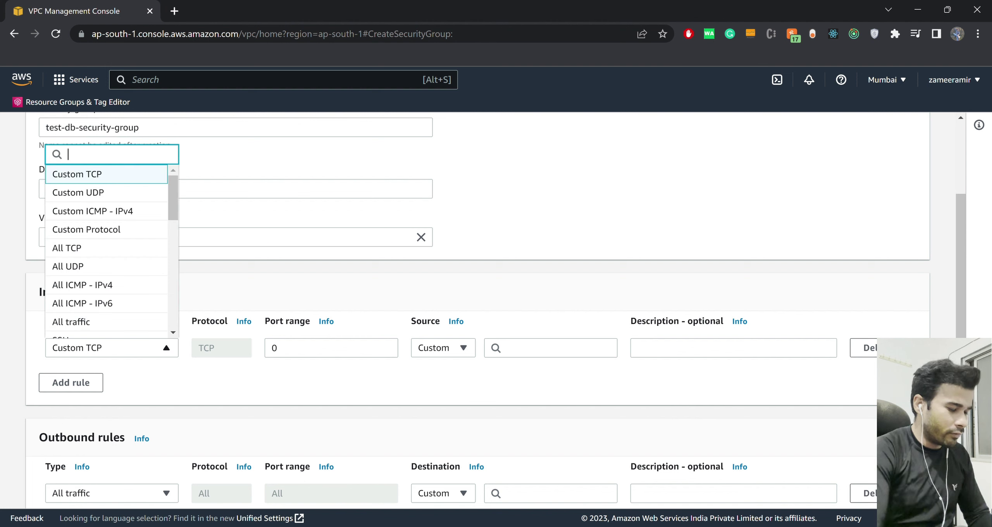
text(mys)
key(Down)
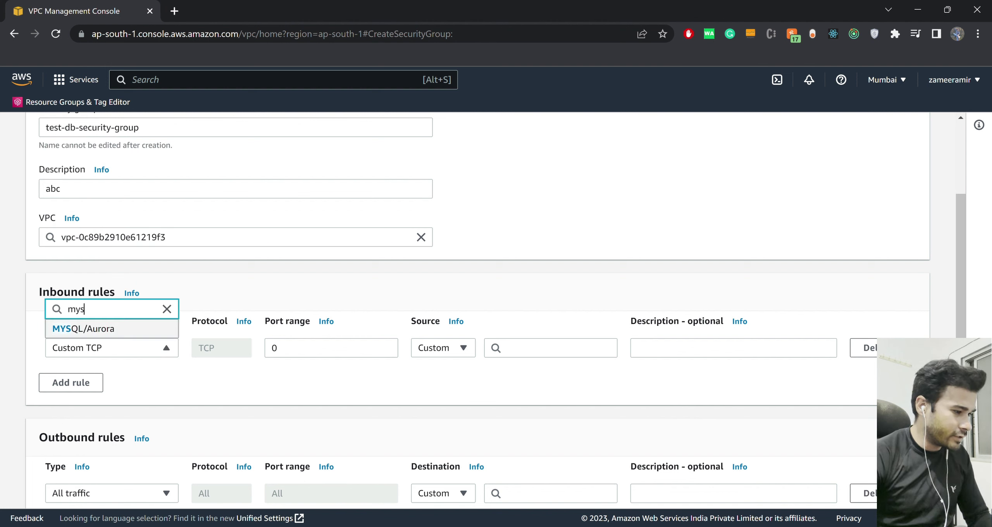
key(Return)
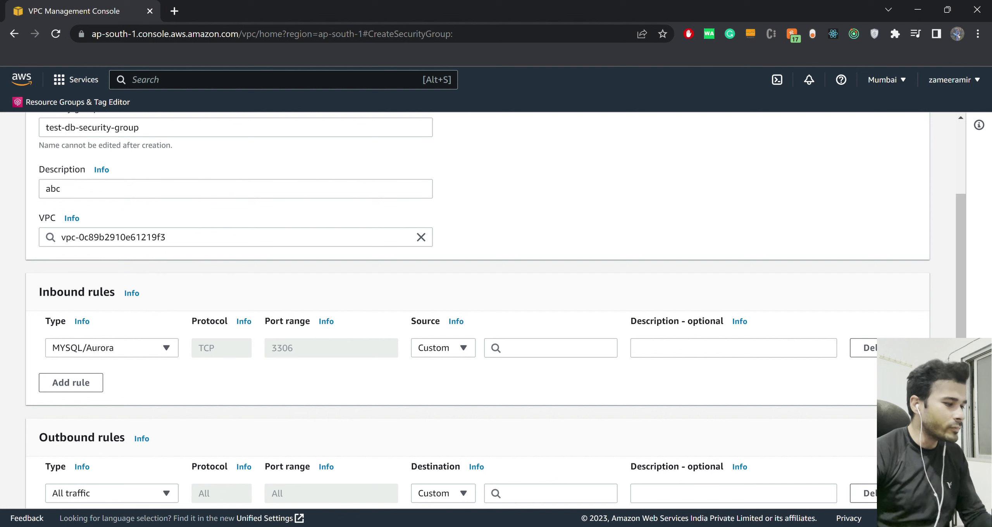
Open the port 3306 rule to Anywhere-IPv4 (0.0.0.0/0) and add a second inbound rule.
click(112, 348)
click(112, 348)
click(112, 348)
click(112, 348)
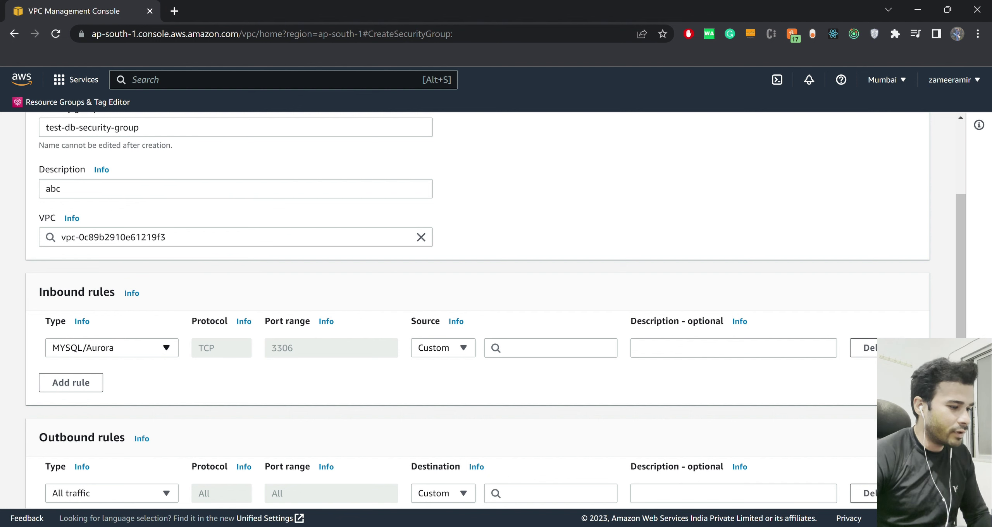
double_click(282, 348)
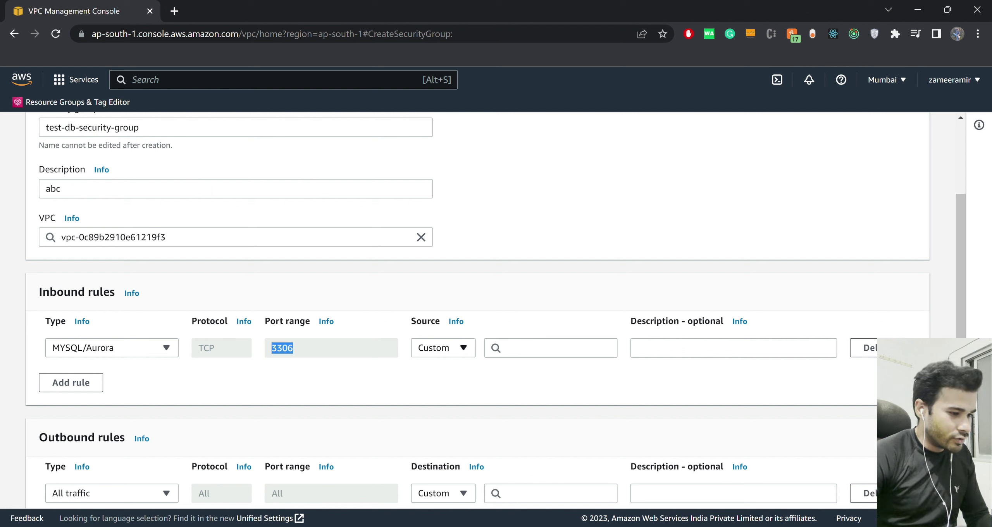
click(443, 348)
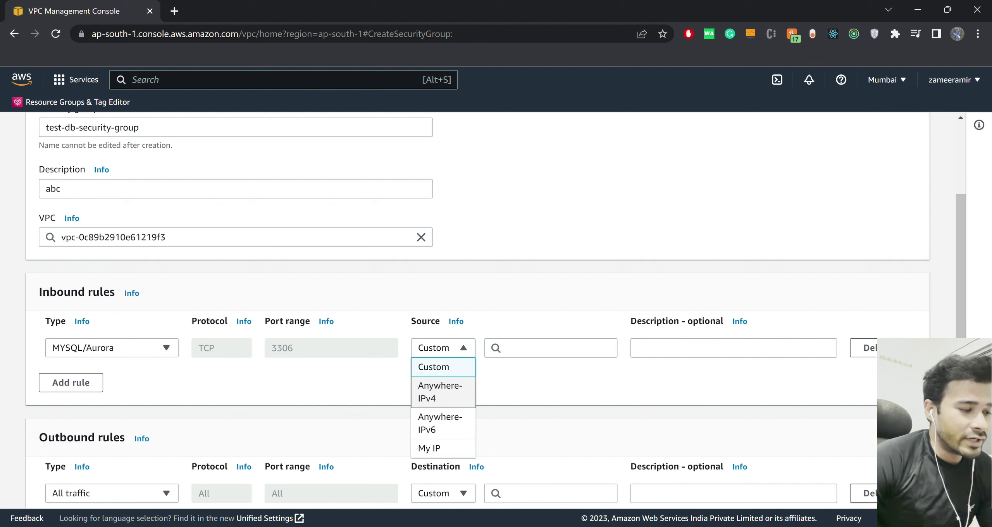
click(440, 392)
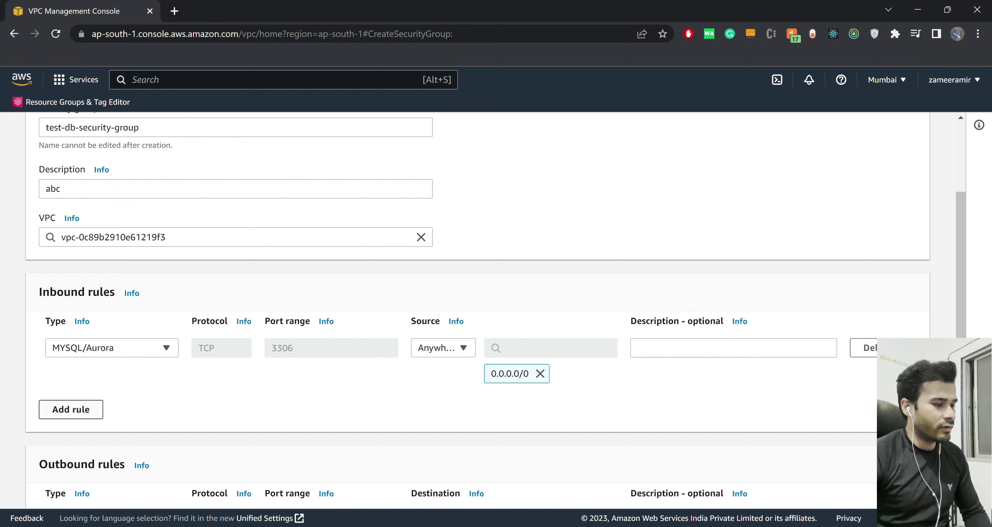
click(71, 409)
Set the second inbound rule's type to MYSQL/Aurora on port 3306.
click(112, 400)
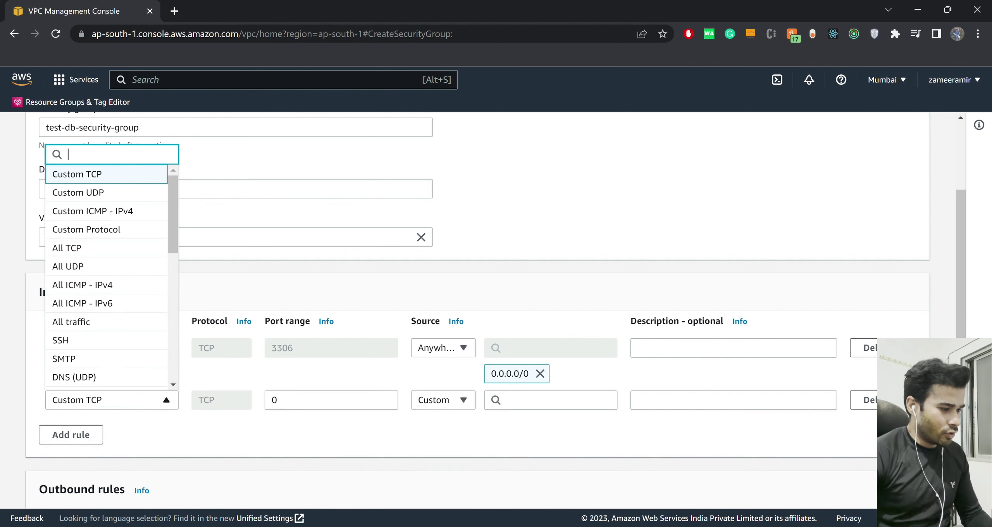
text(mysql)
key(Down)
key(Return)
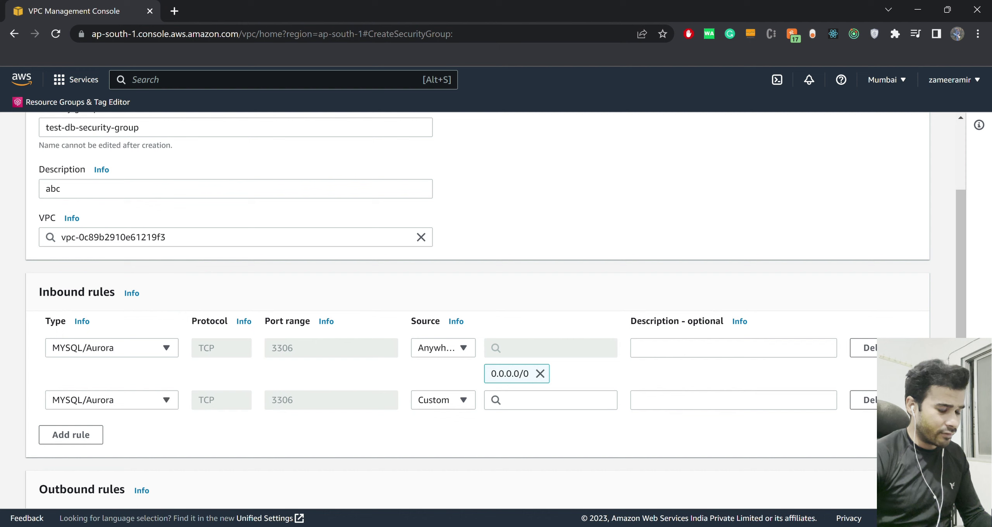
double_click(282, 400)
click(282, 399)
Set the second rule's source to Anywhere-IPv6 (::/0) and scroll to the form's end.
click(443, 399)
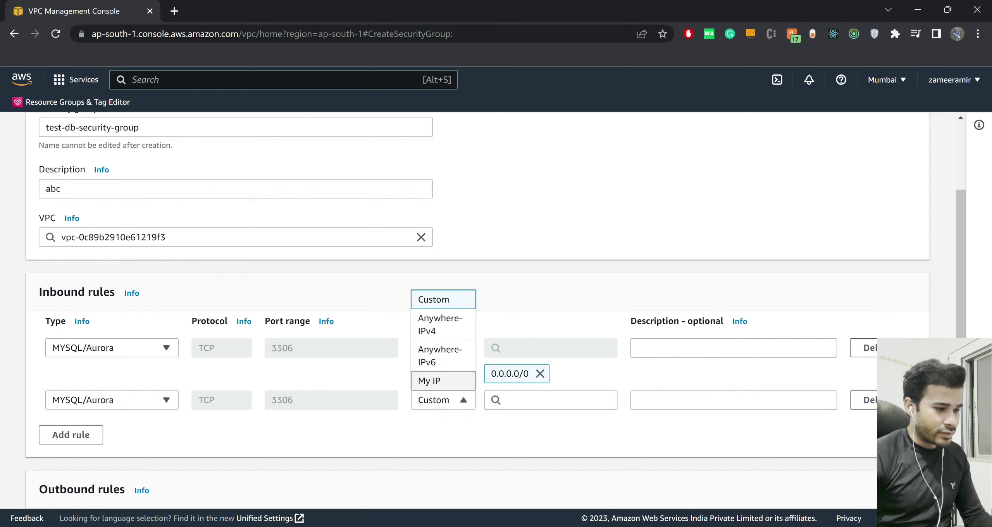
key(Return)
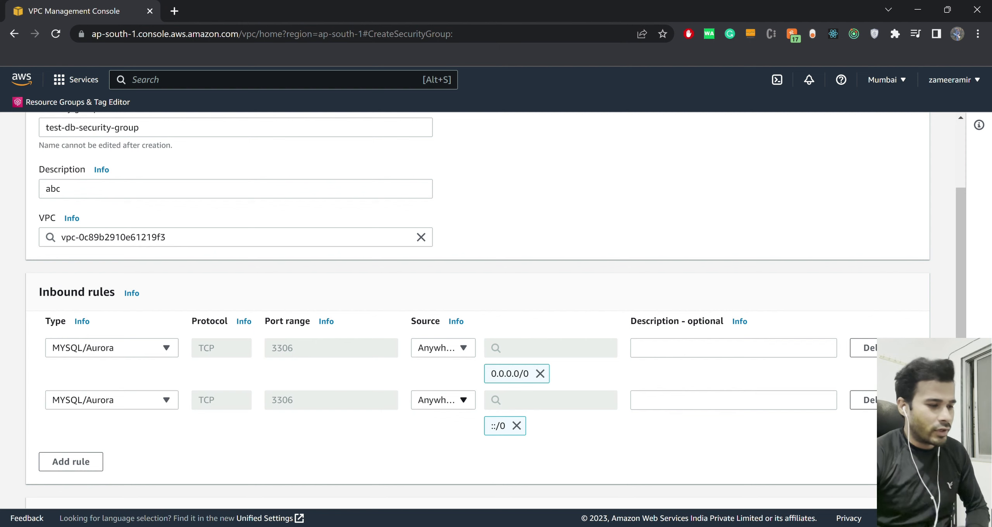
click(443, 400)
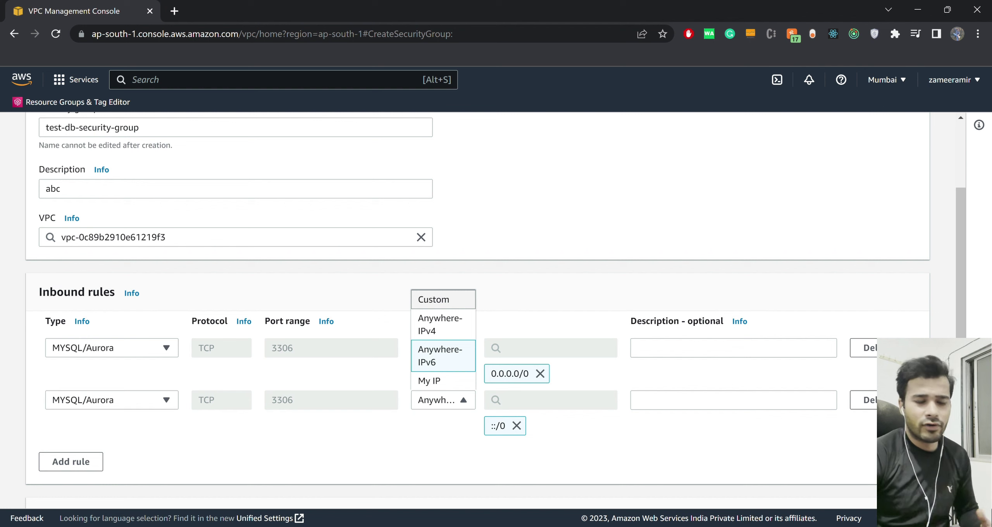
click(443, 356)
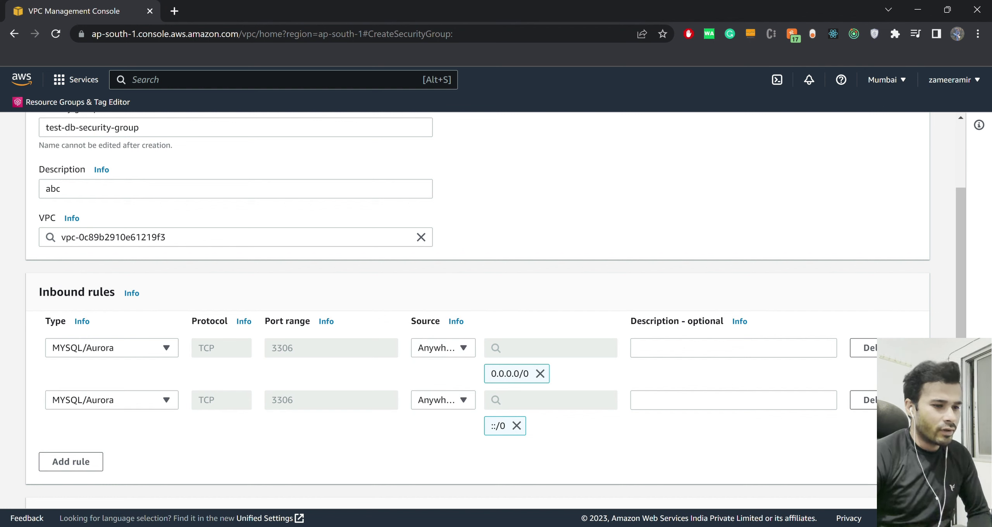
scroll(496, 312, down, 2)
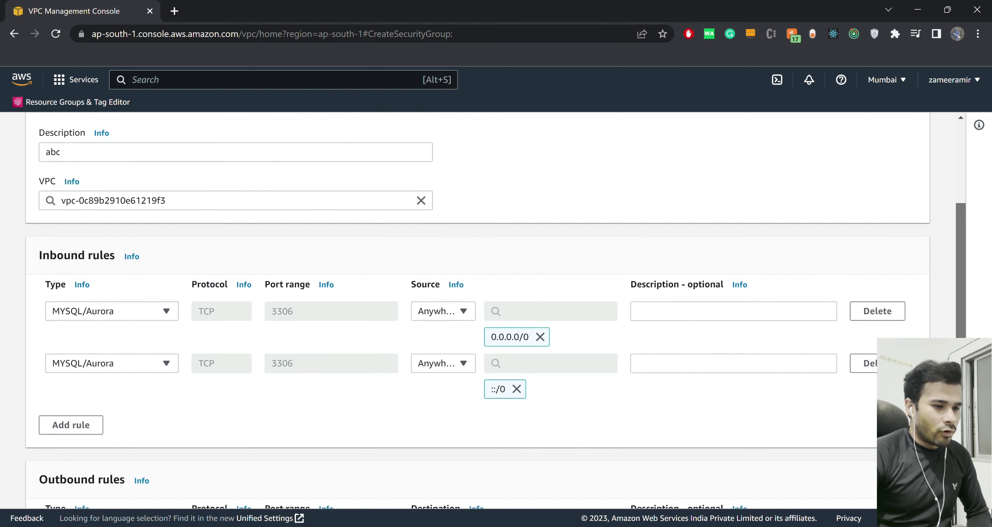
scroll(495, 313, down, 1)
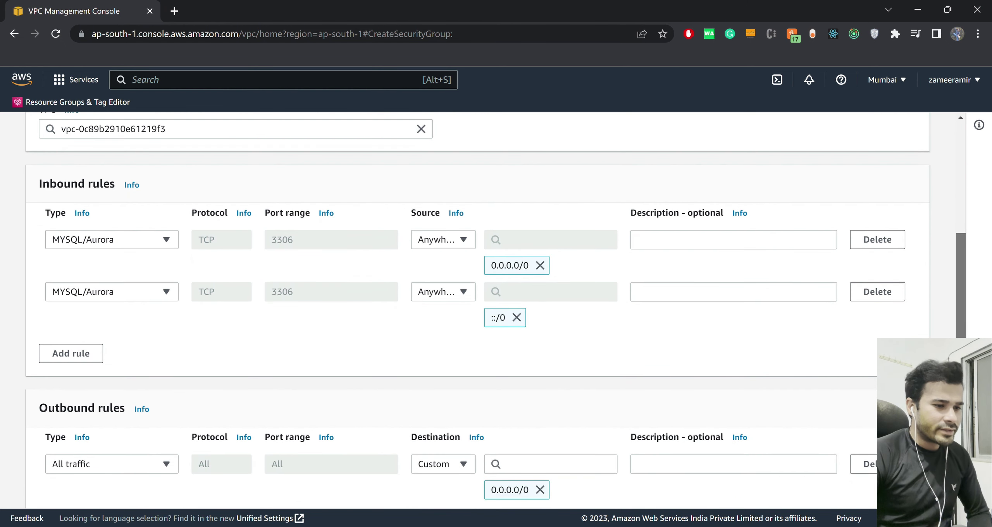
scroll(495, 308, down, 1)
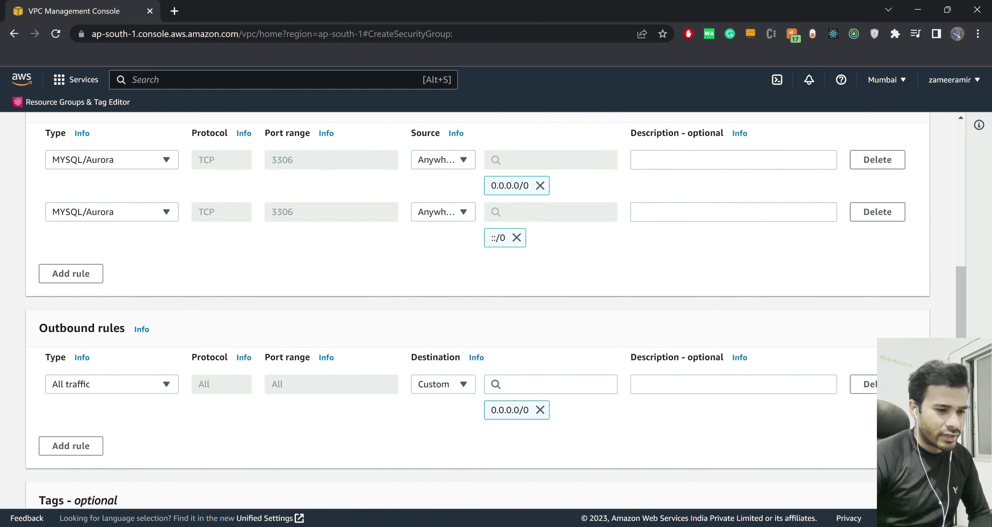
scroll(495, 310, down, 3)
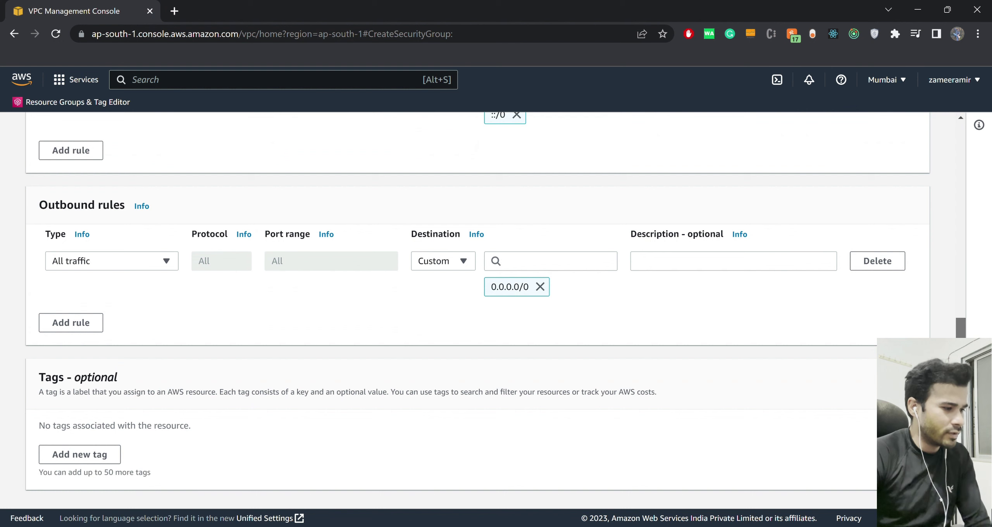
scroll(496, 310, down, 1)
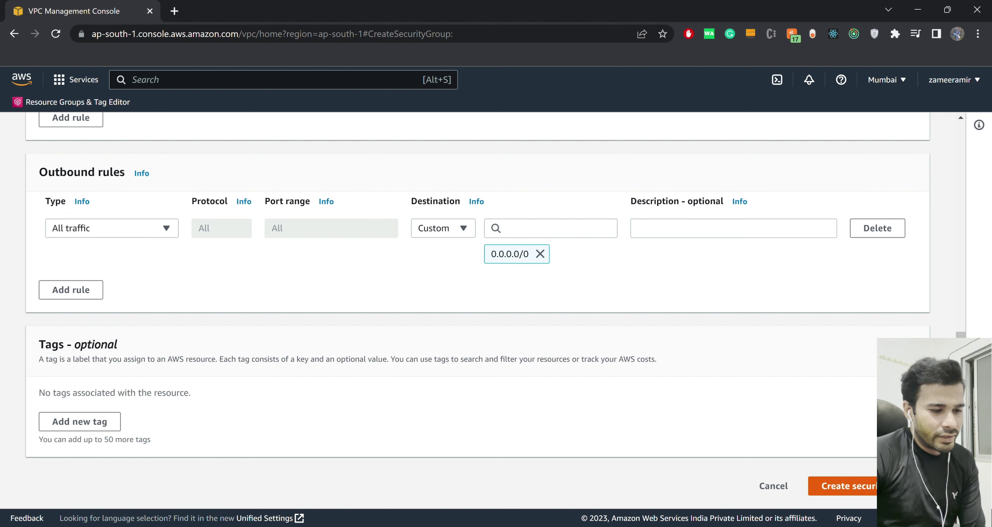
Create test-db-security-group and duplicate the console page into a second browser tab.
click(888, 487)
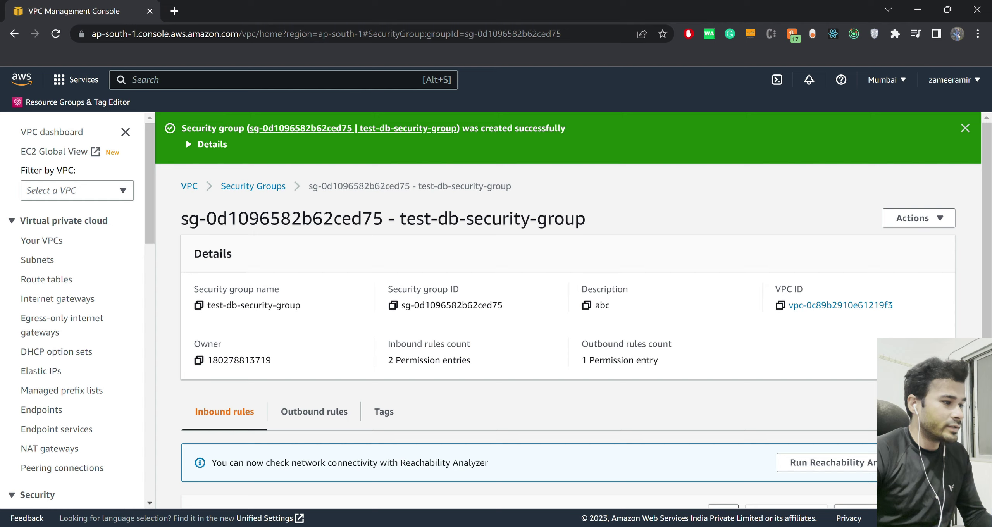
key(alt+d)
key(alt+Return)
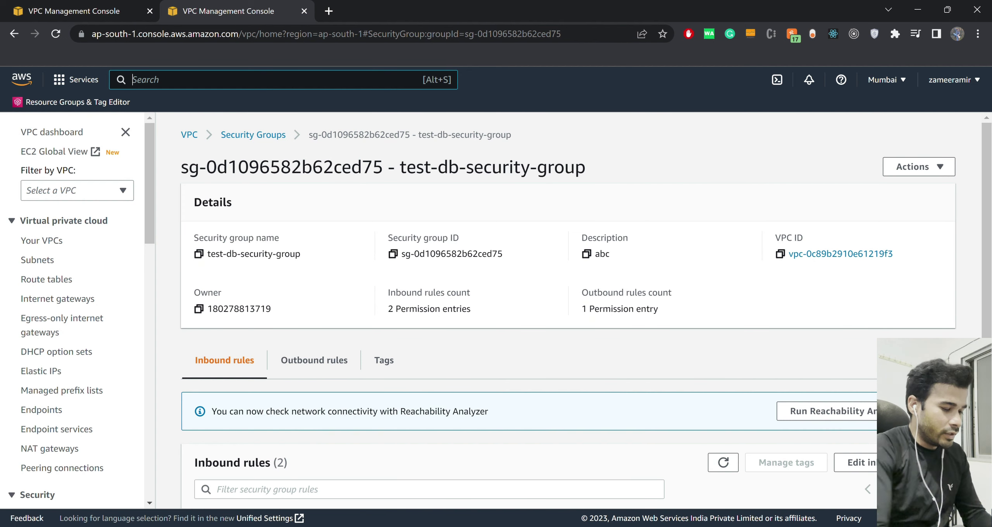
Open RDS through a 'rds' search and go to its empty Databases list.
text(rds)
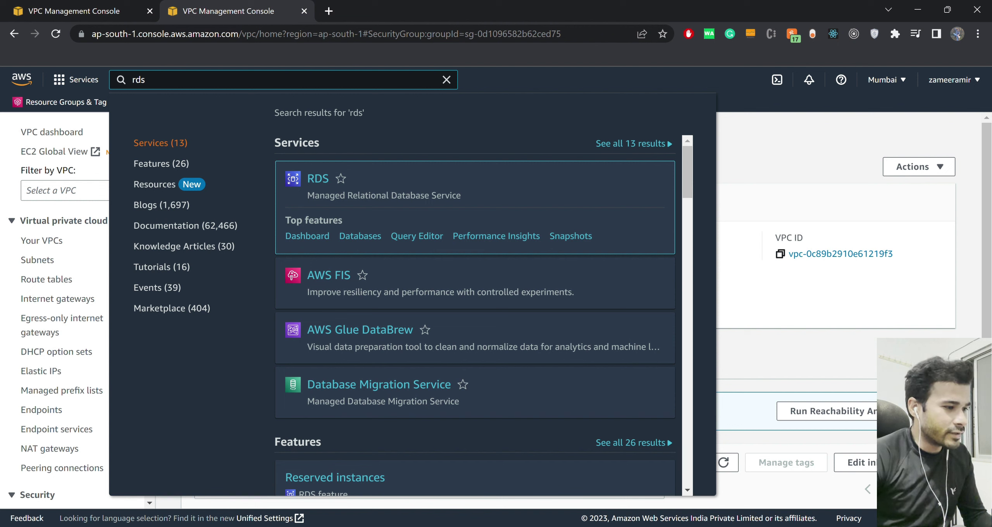
key(Return)
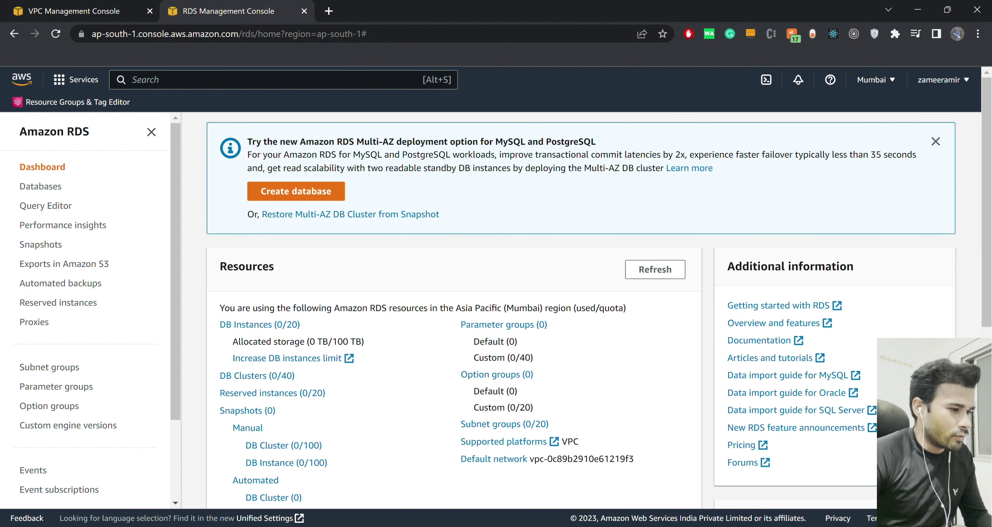
double_click(368, 142)
double_click(389, 142)
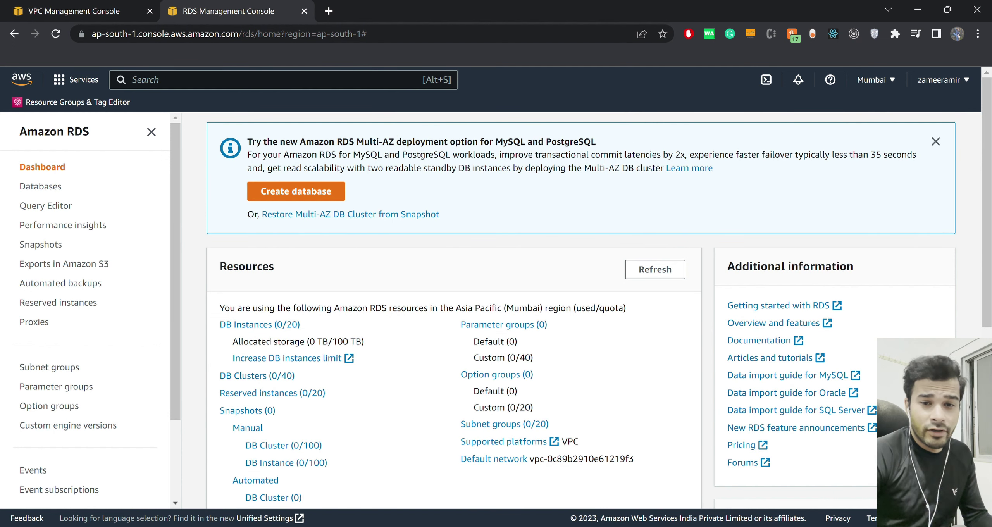
double_click(423, 142)
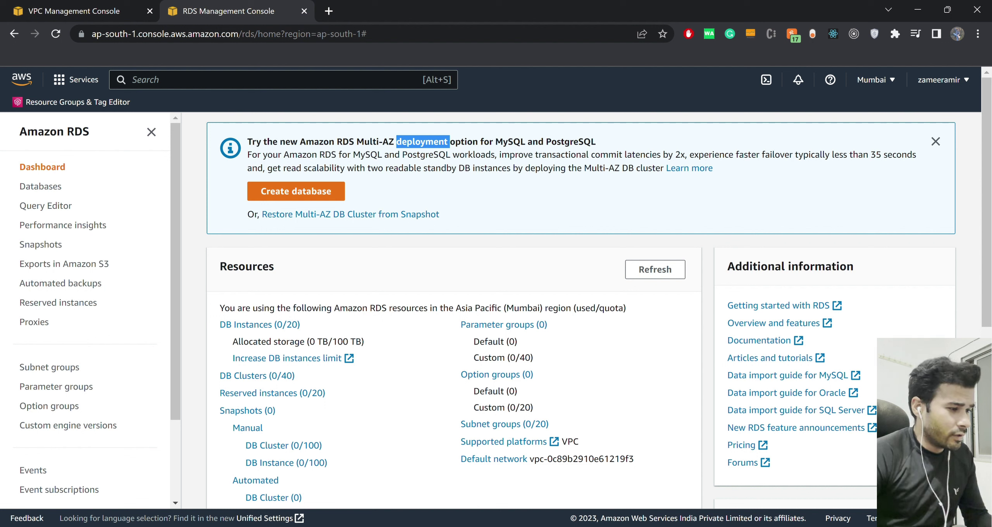
click(391, 192)
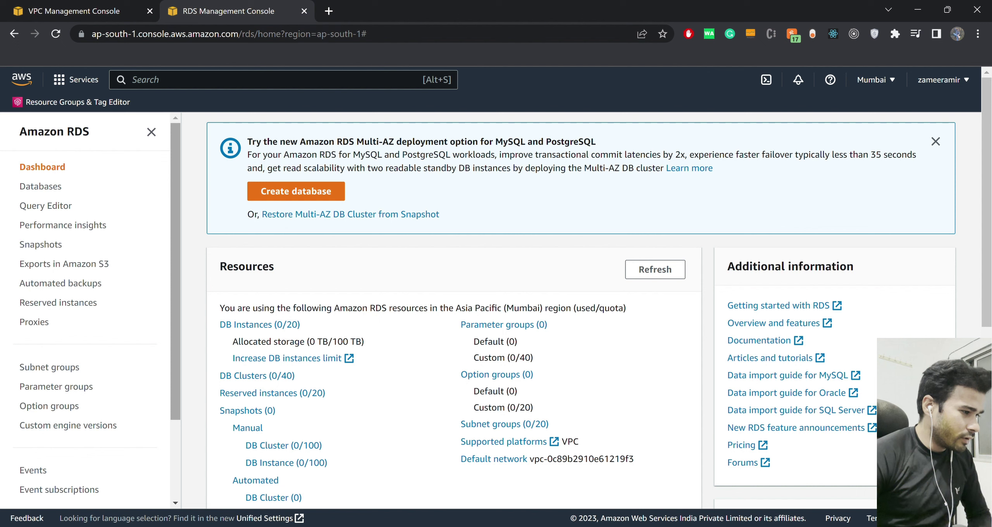
scroll(176, 271, down, 3)
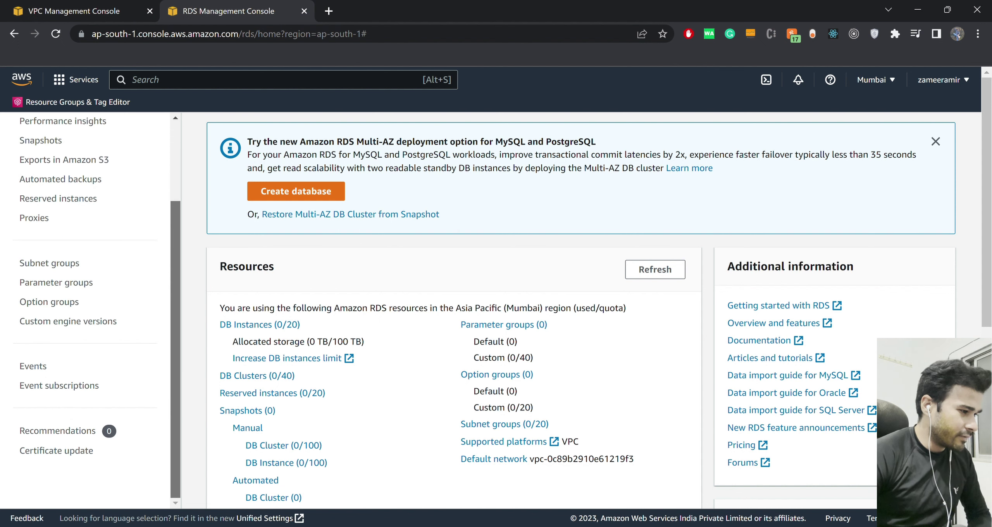
scroll(100, 303, up, 3)
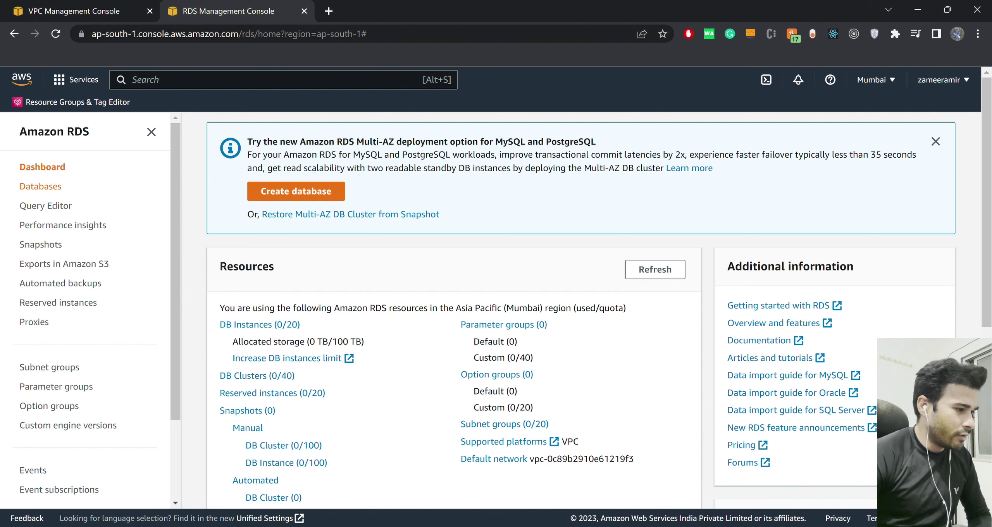
click(41, 186)
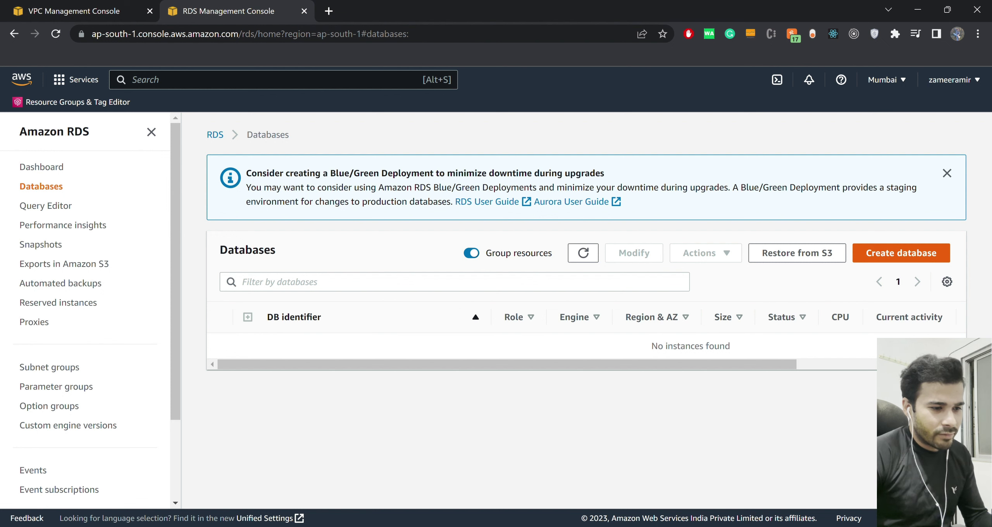
Start a new RDS database and close the 'We listened to your feedback!' banner.
click(901, 253)
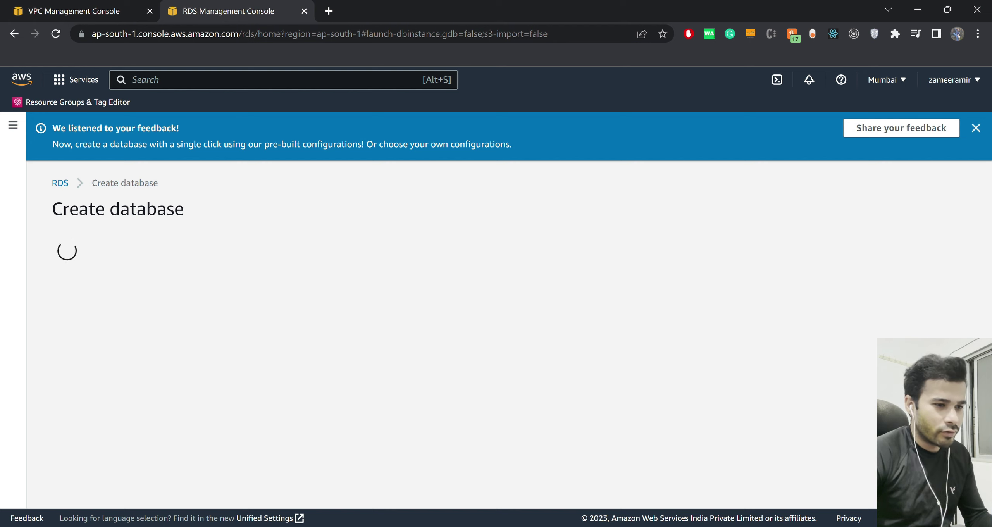
click(976, 128)
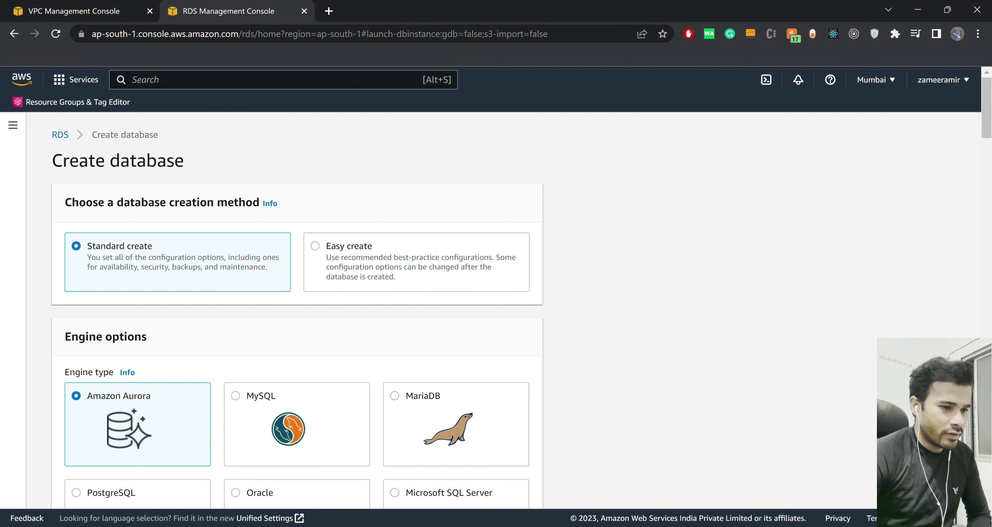
Choose the MySQL engine, keep version MySQL 8.0.30, and select the Free tier template.
scroll(297, 310, down, 3)
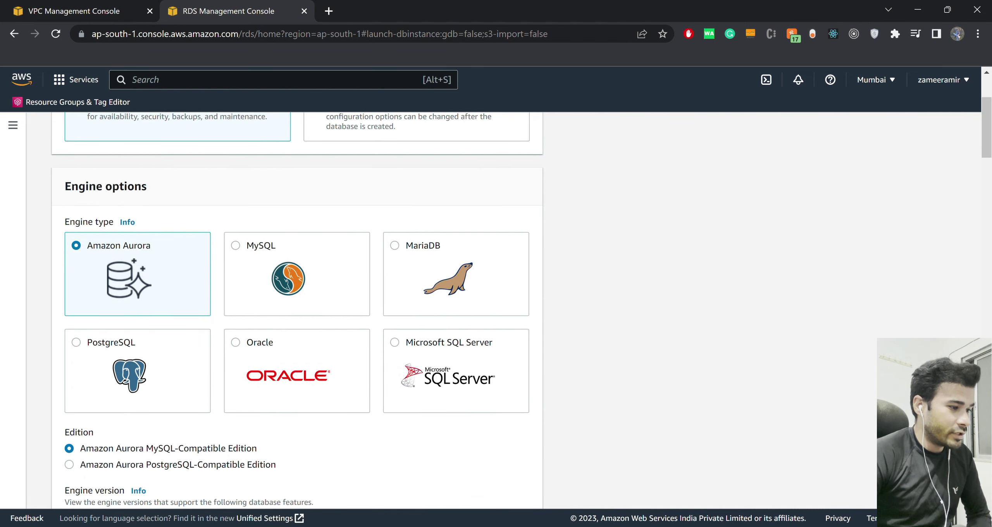
click(235, 246)
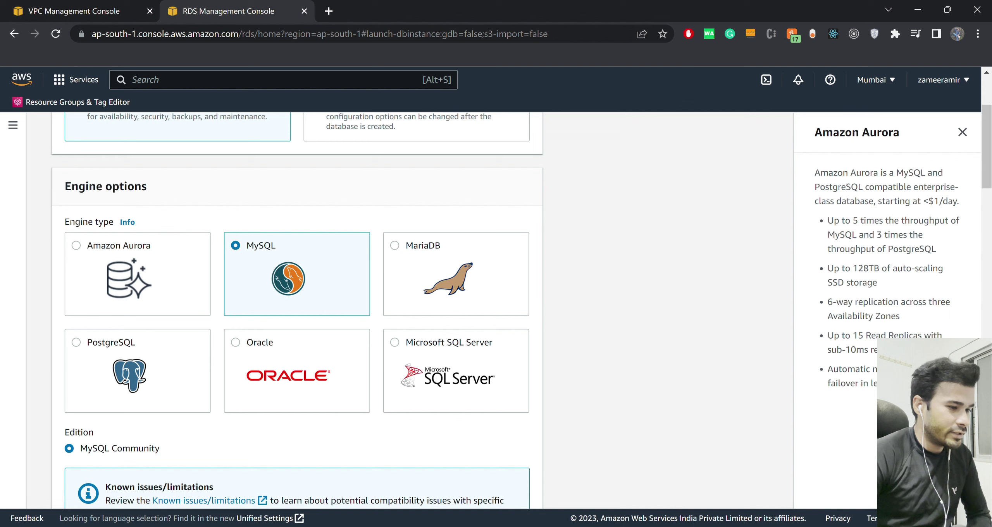
scroll(297, 310, down, 5)
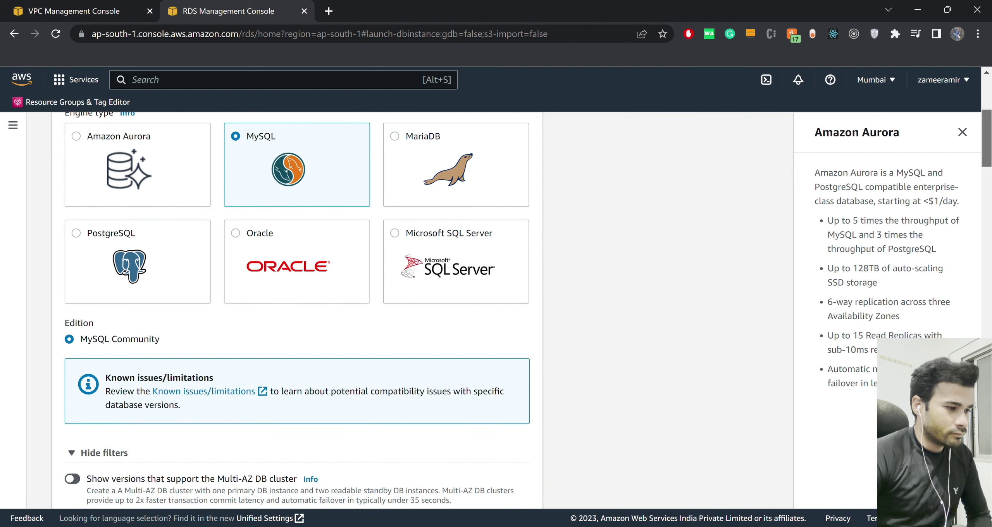
scroll(297, 310, down, 5)
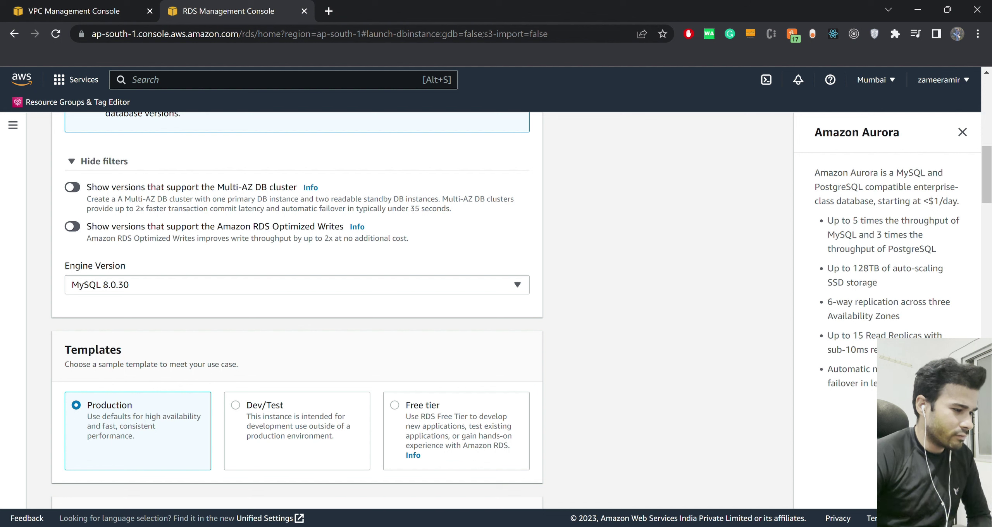
click(294, 285)
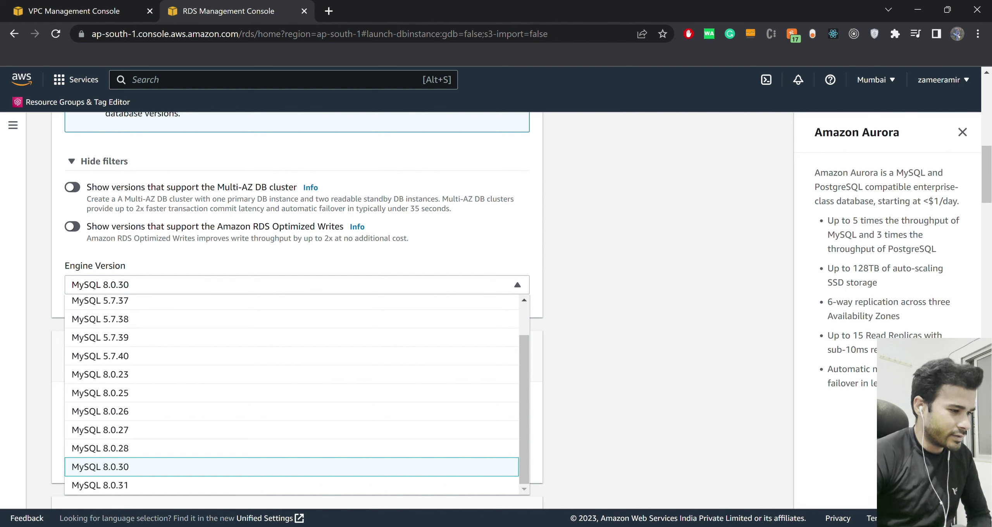
key(Escape)
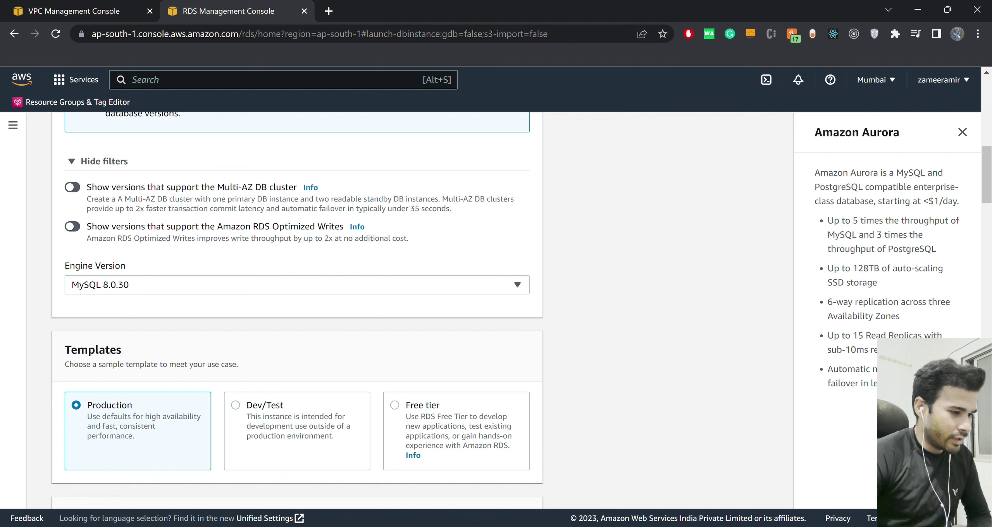
scroll(297, 310, down, 2)
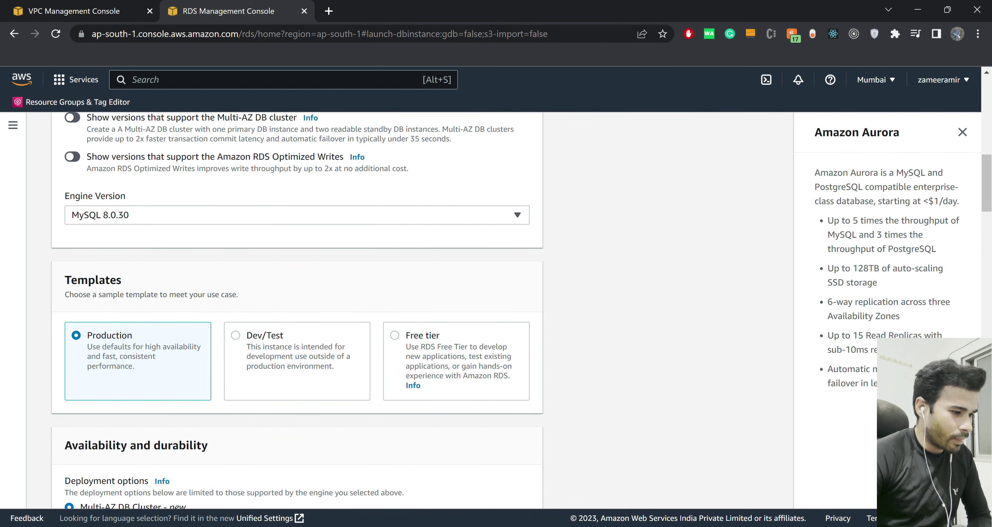
click(394, 336)
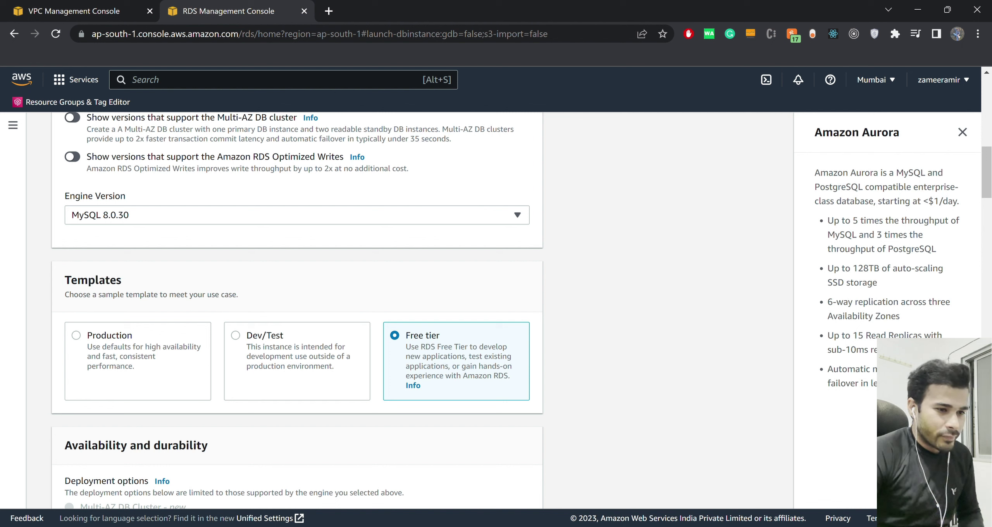
scroll(297, 310, down, 7)
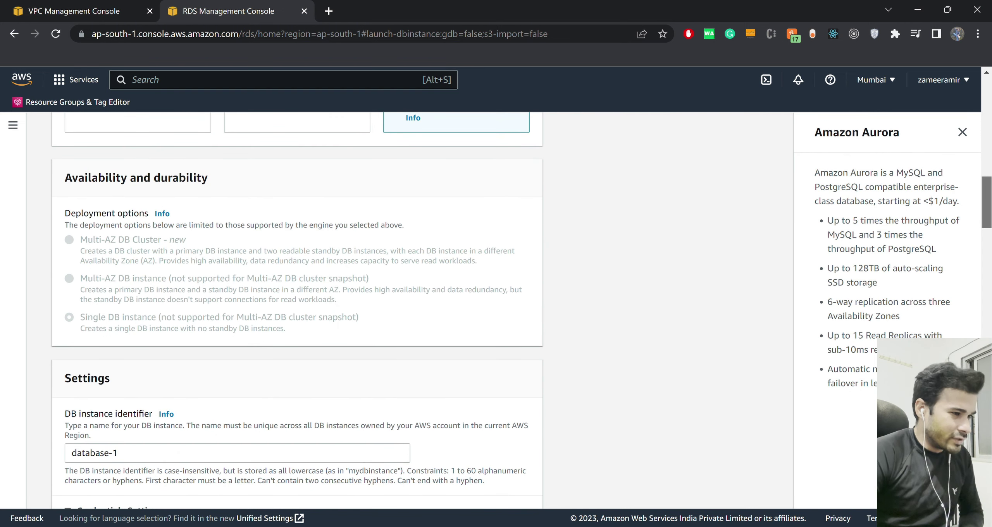
scroll(296, 310, up, 5)
scroll(297, 310, down, 3)
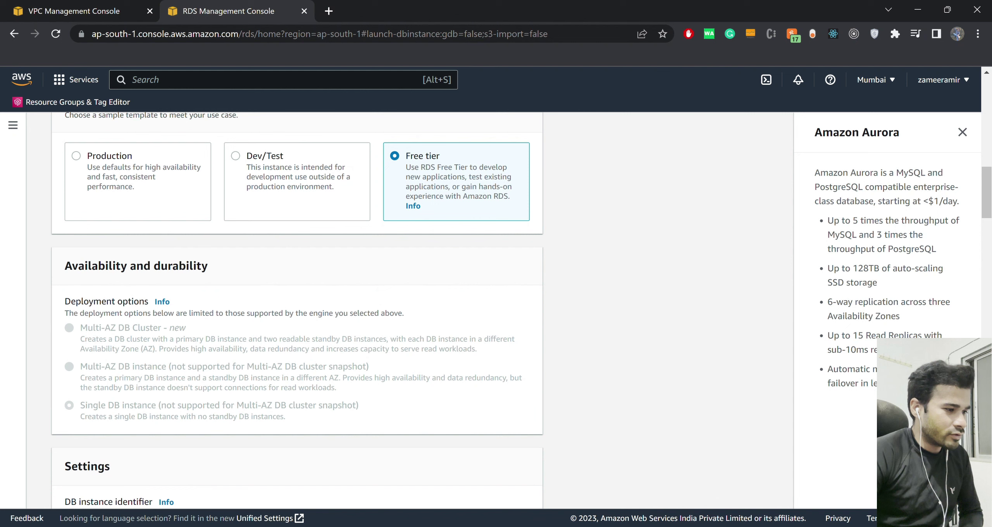
drag(208, 266, 126, 266)
click(126, 266)
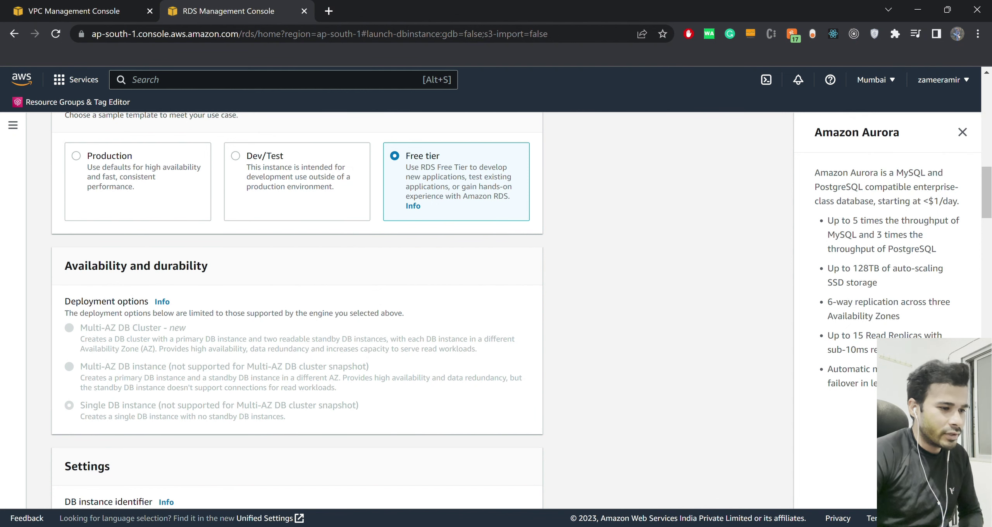
scroll(297, 310, down, 3)
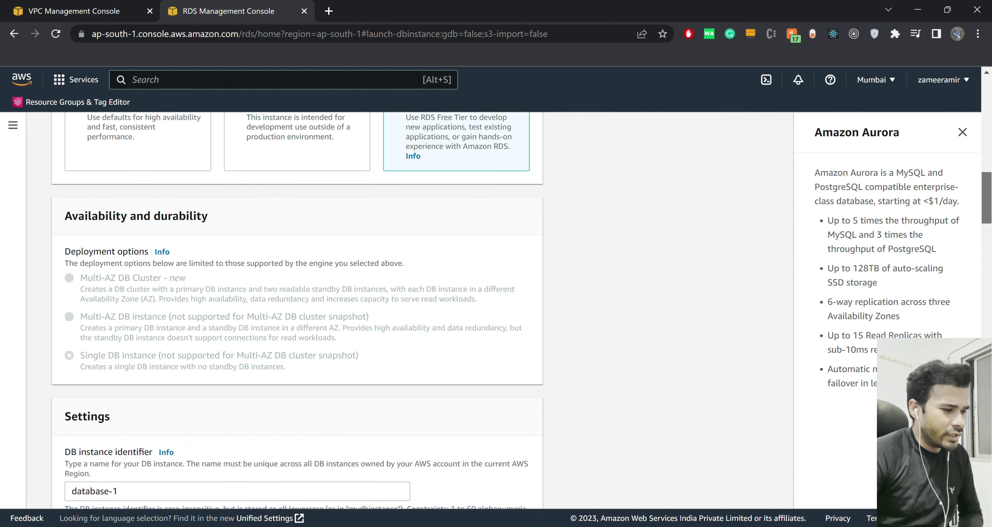
scroll(297, 310, down, 3)
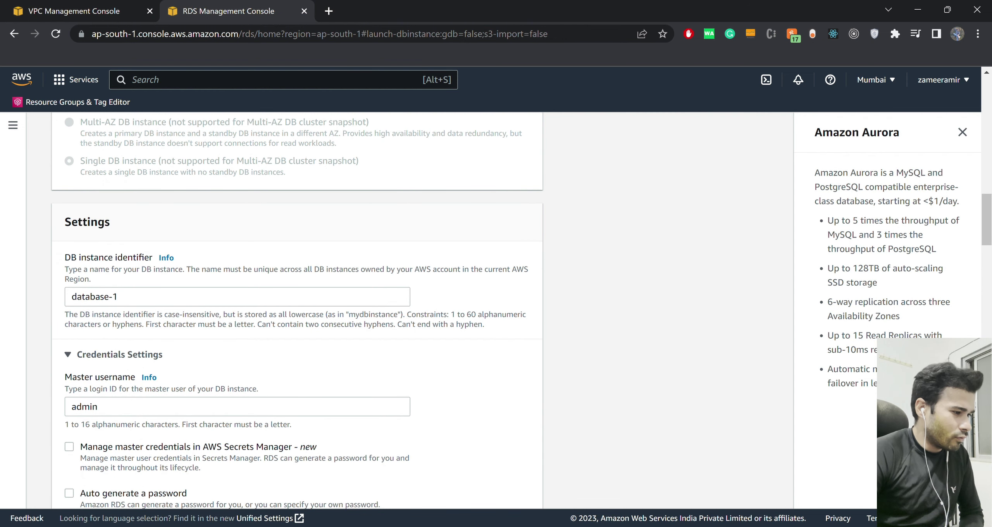
Change the DB instance identifier from database-1 to 'test', keeping master username admin.
double_click(115, 297)
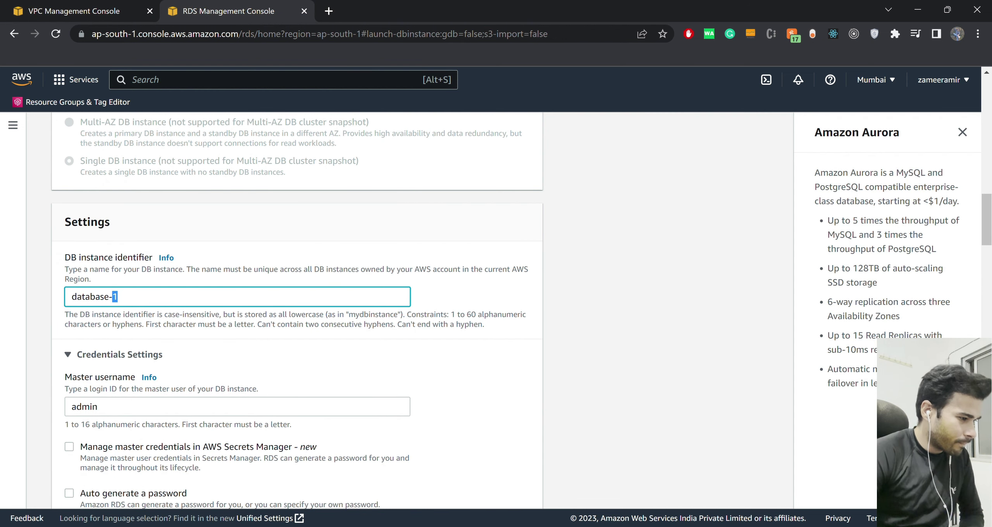
key(ctrl+a)
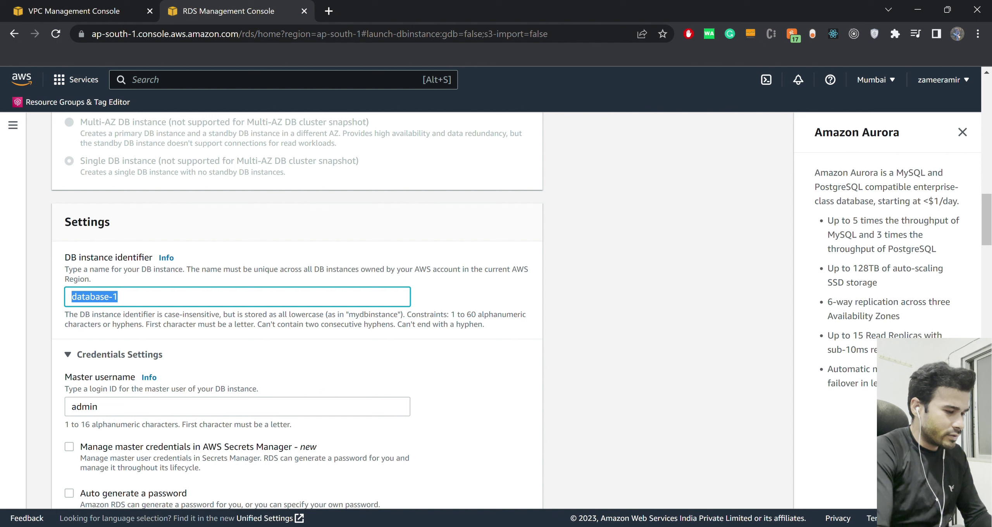
text(test)
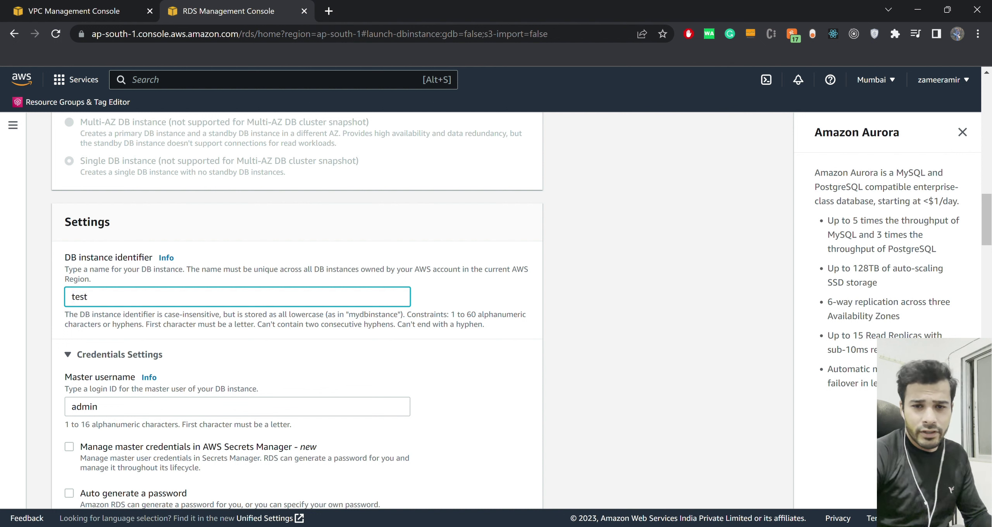
key(Tab)
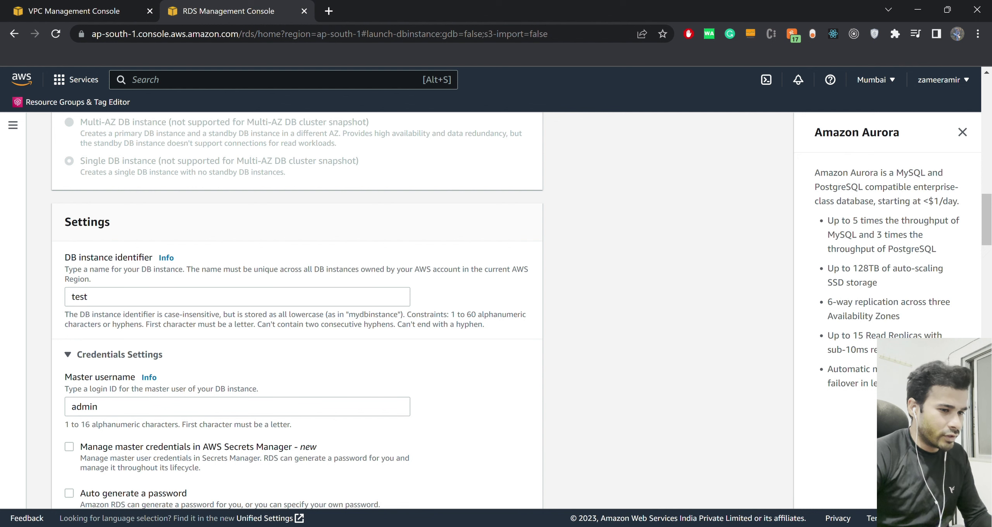
scroll(297, 310, down, 2)
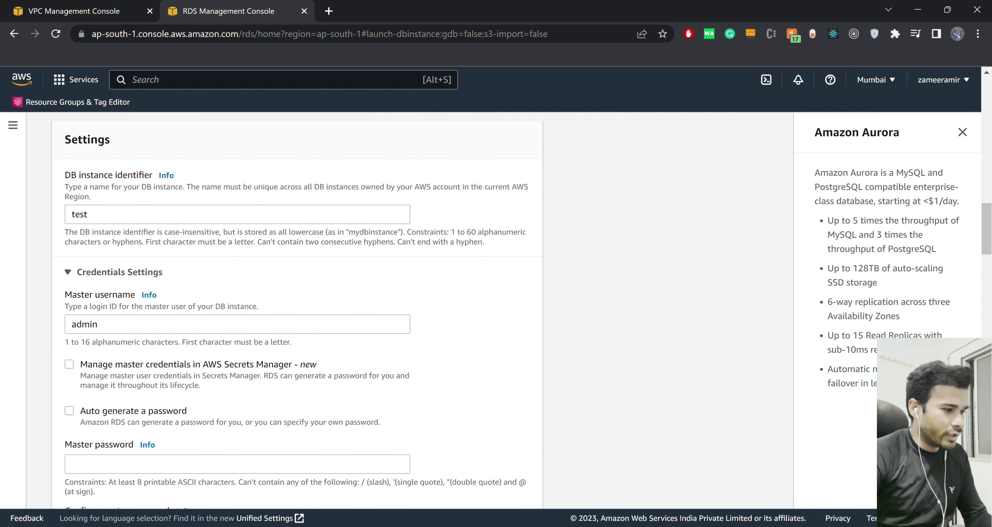
double_click(84, 324)
click(98, 325)
key(Tab)
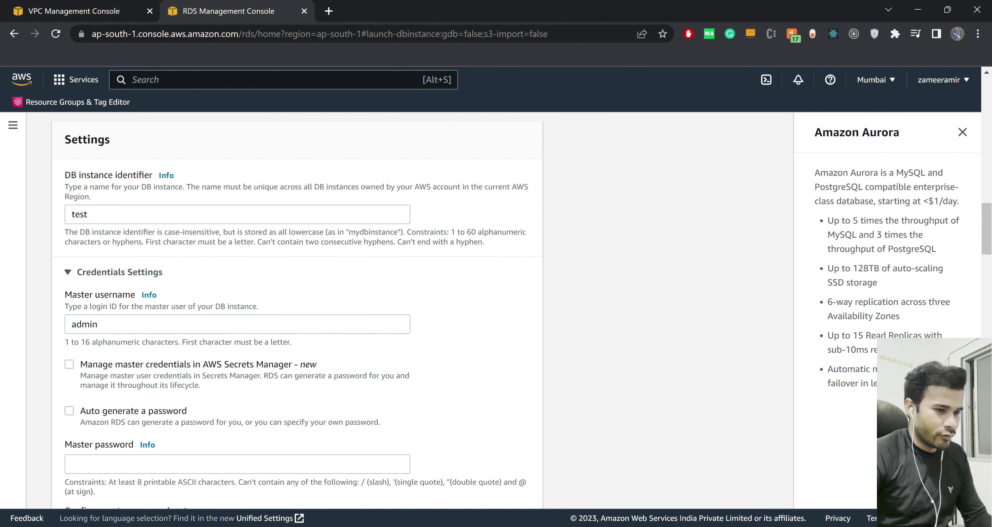
scroll(297, 310, down, 2)
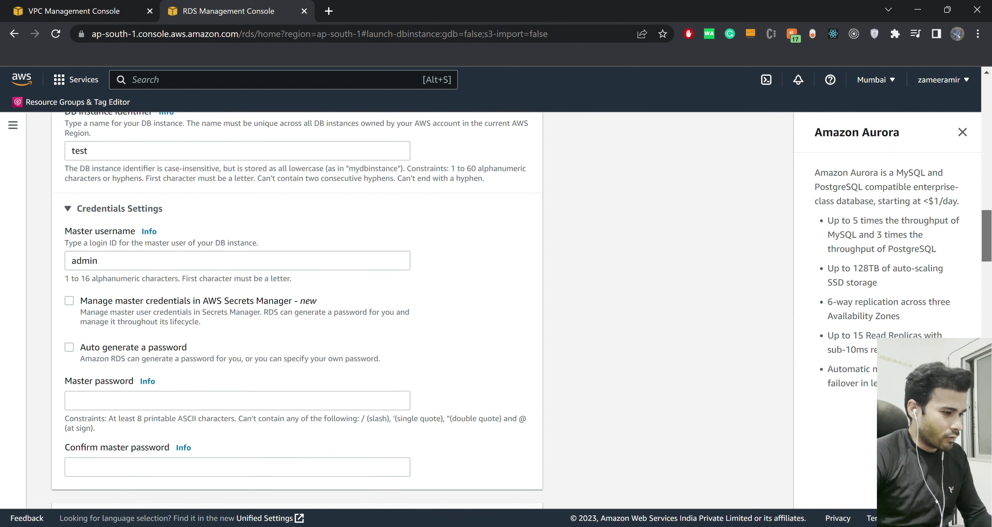
Enter the master password and its confirmation in the credentials settings.
click(233, 398)
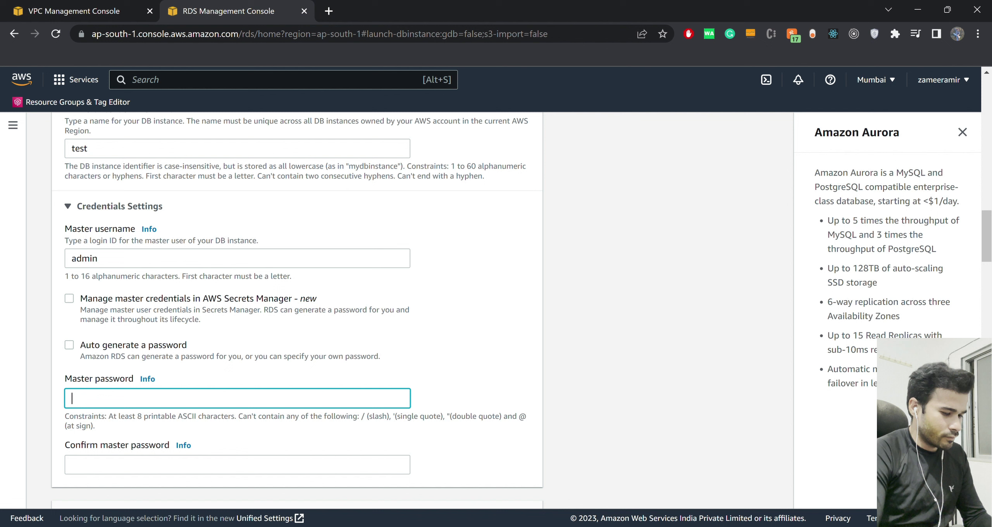
text(••••)
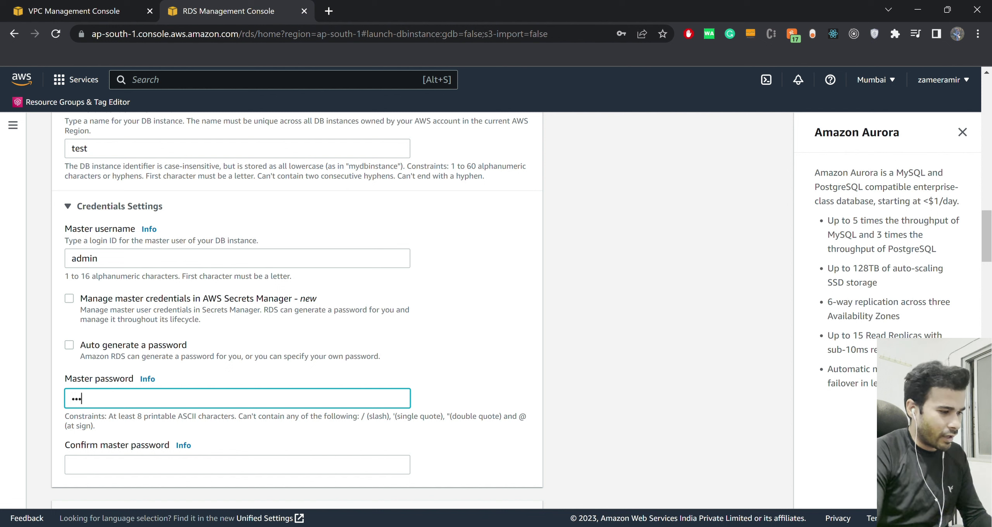
text(••••)
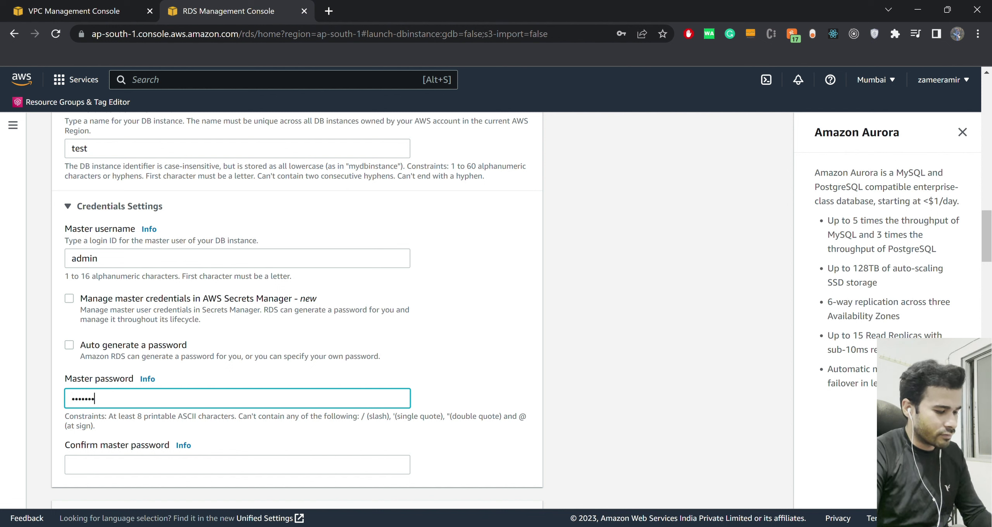
text(•)
key(ctrl+a)
key(BackSpace)
text(••••••••)
key(ctrl+a)
text(••••••••)
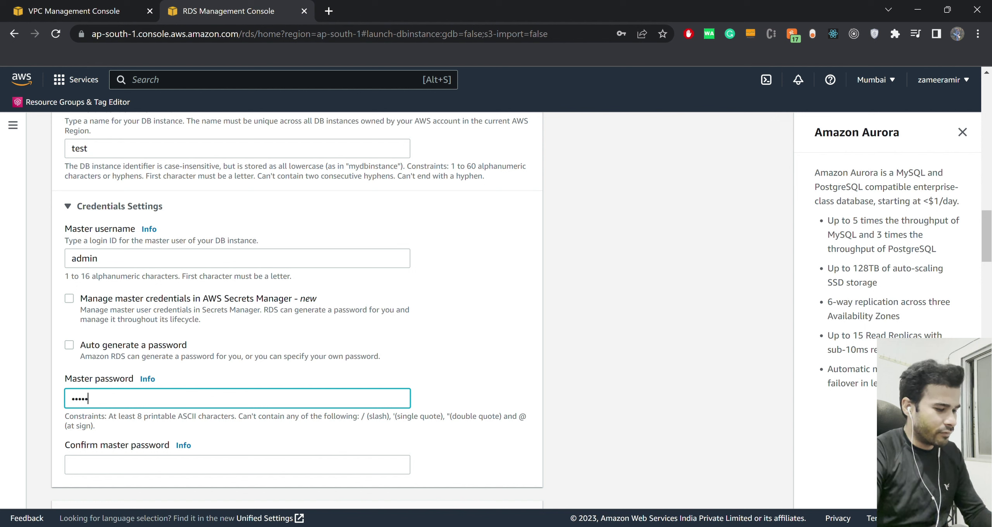
text(•••••)
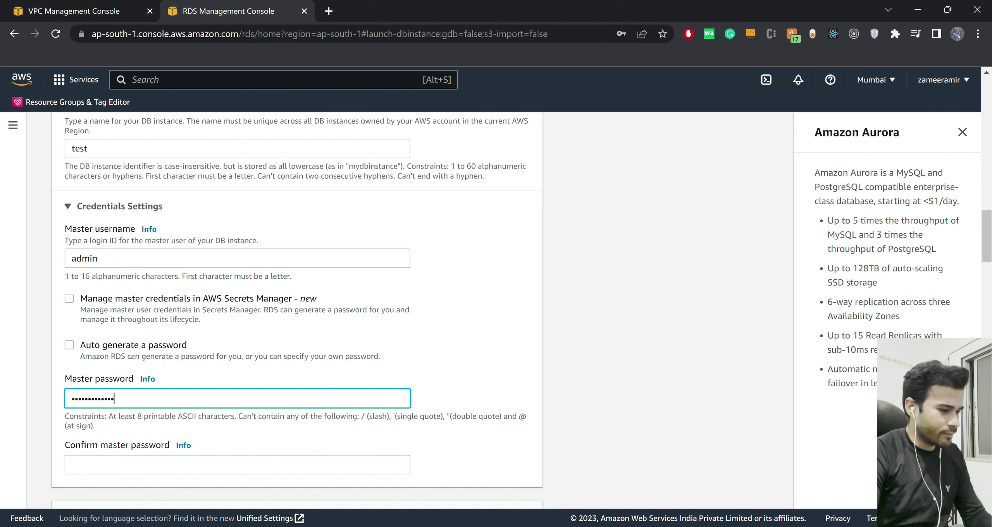
key(Tab)
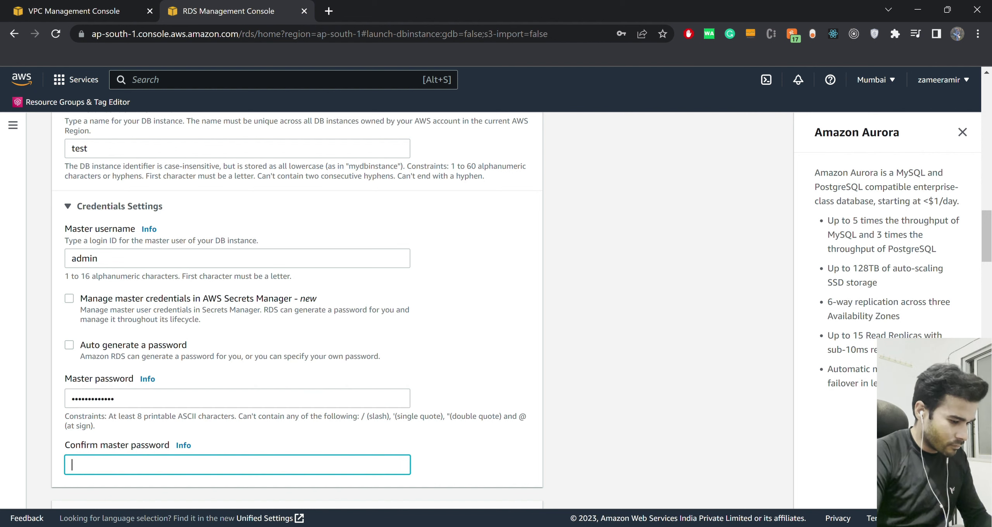
text(••••••)
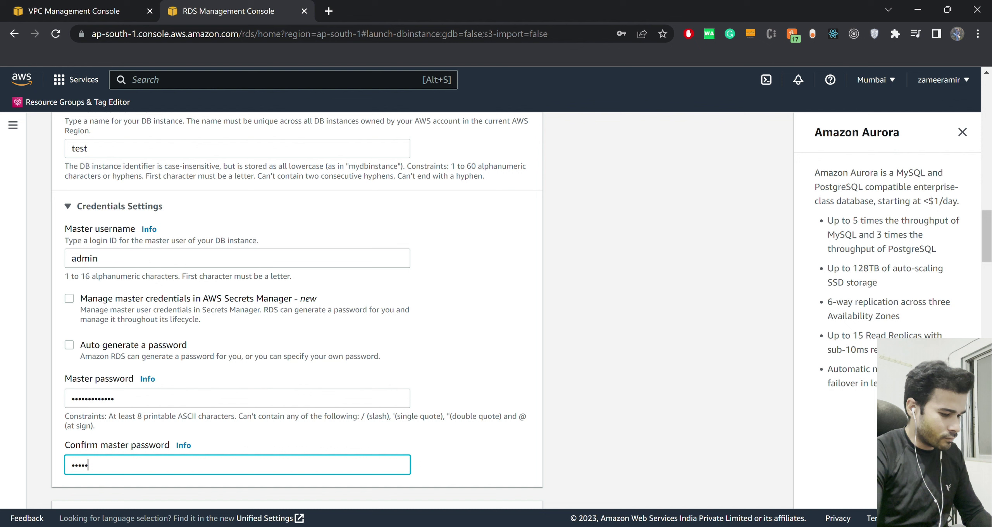
text(•••••••)
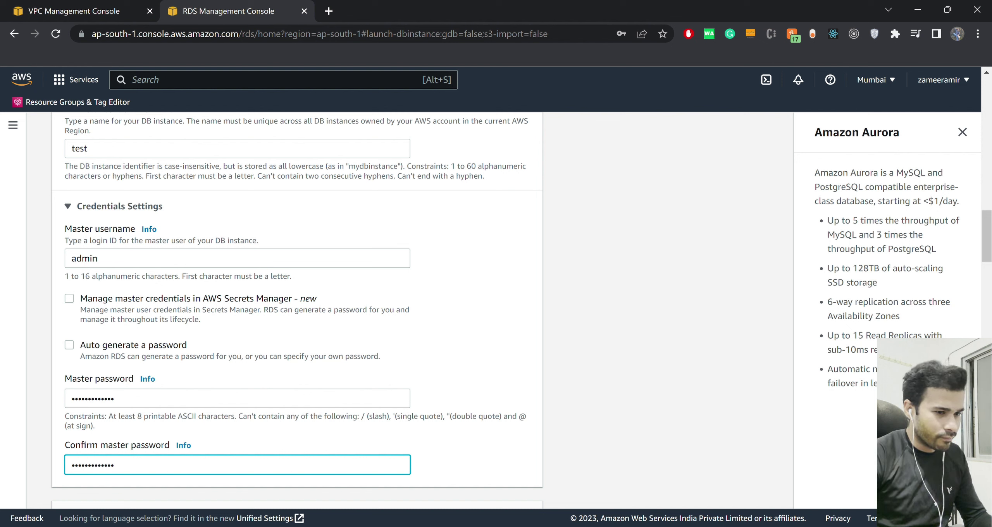
key(Tab)
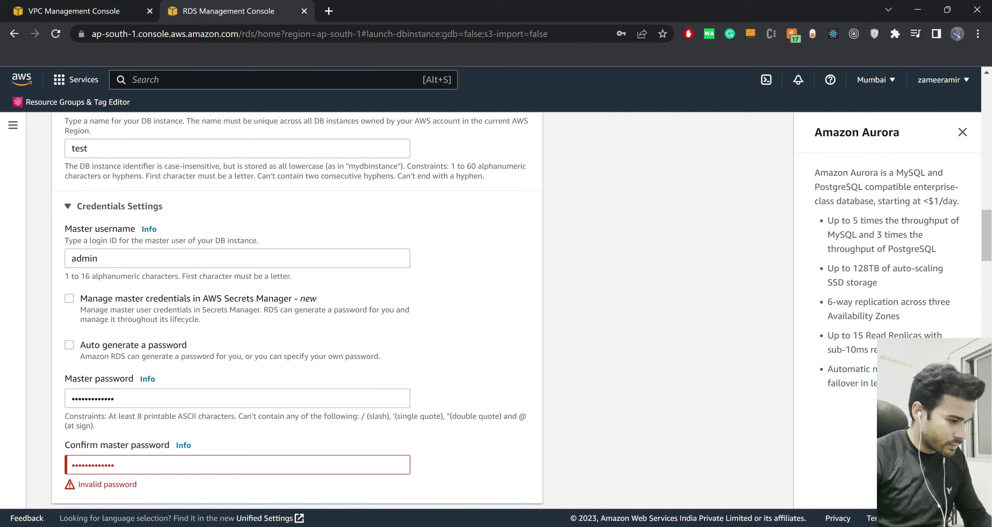
Re-enter a matching master password and confirmation so the invalid-password error clears.
key(shift+Tab)
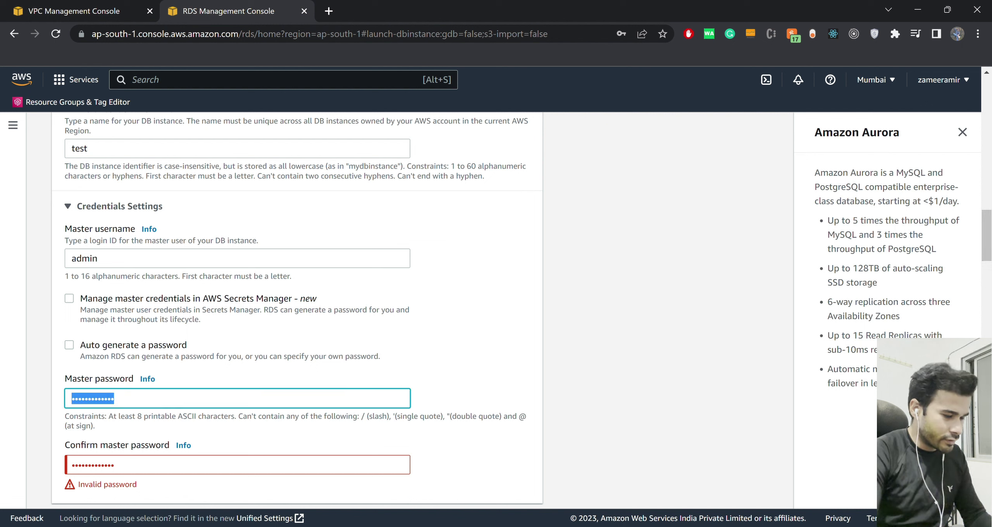
key(BackSpace)
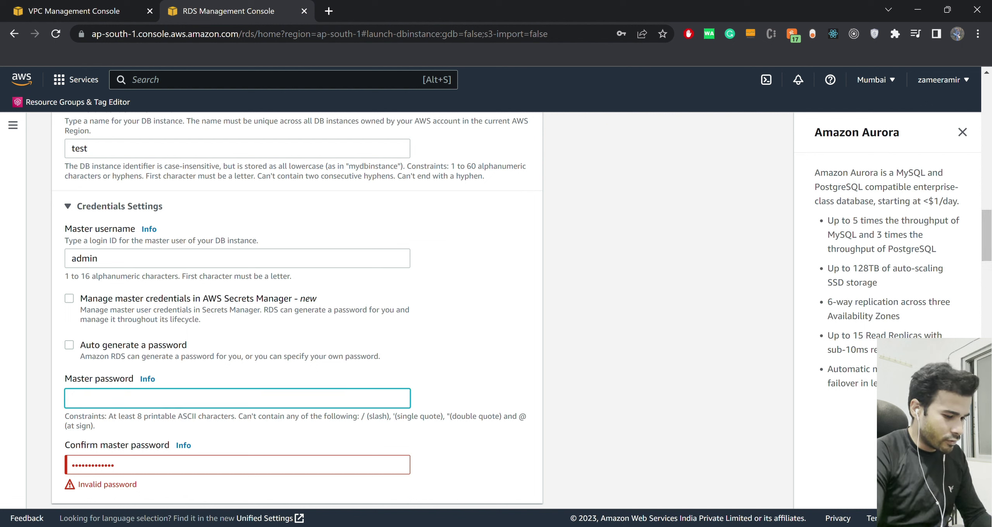
text(********)
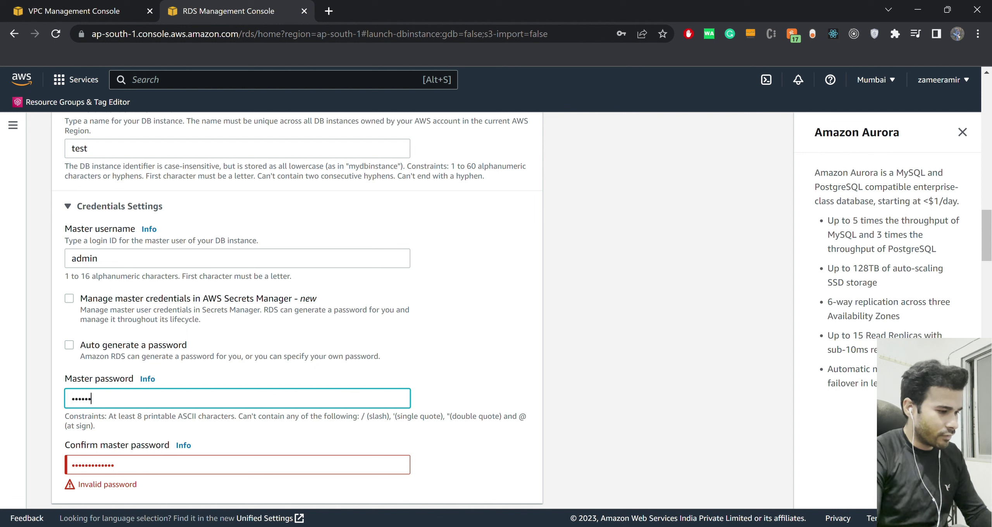
text(***)
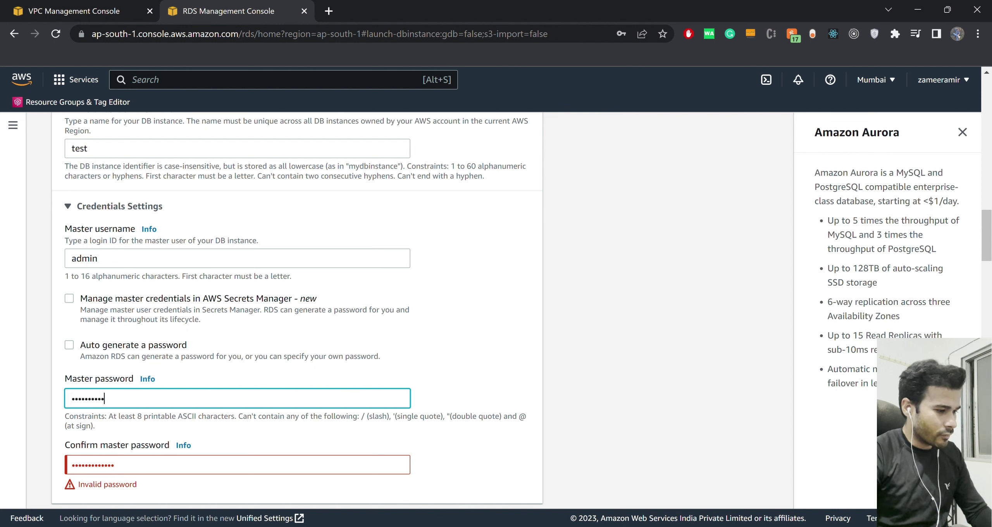
key(Tab)
text(*****)
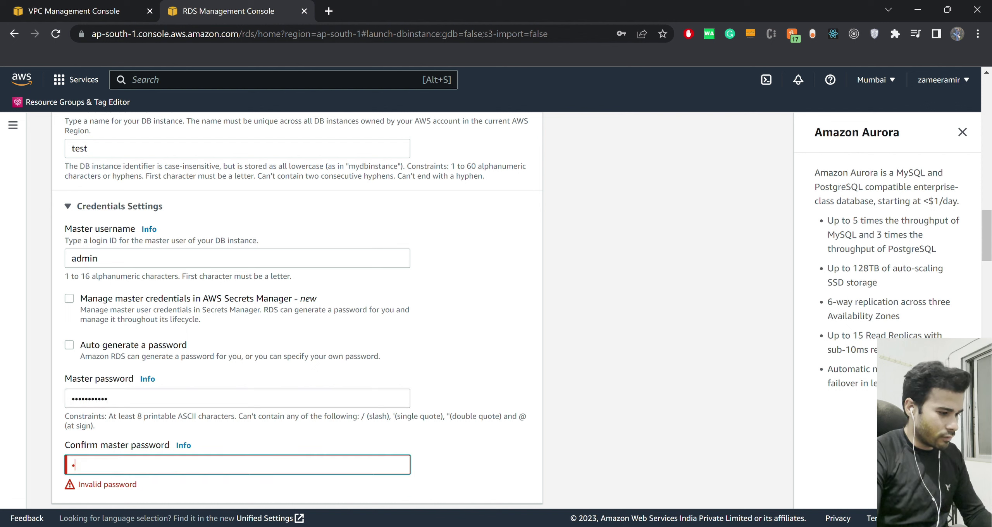
text(******)
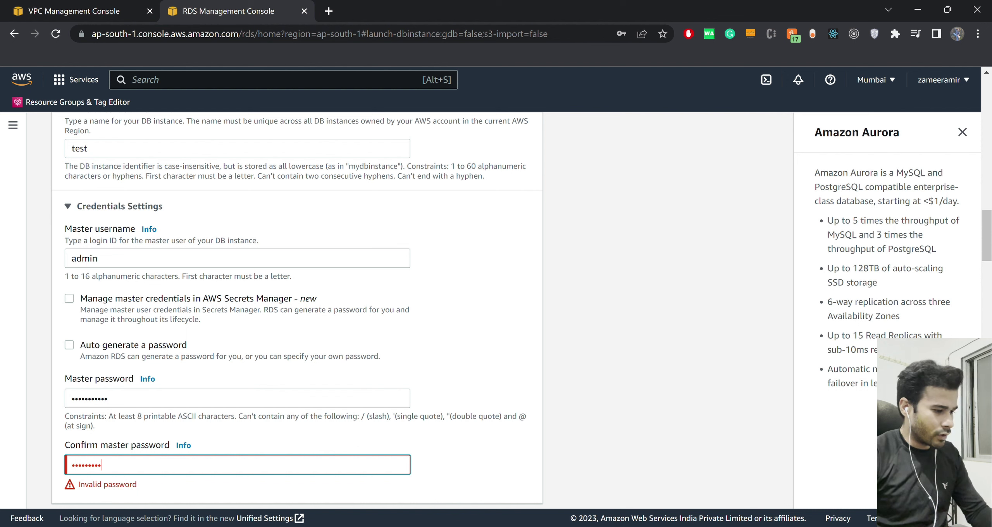
key(Tab)
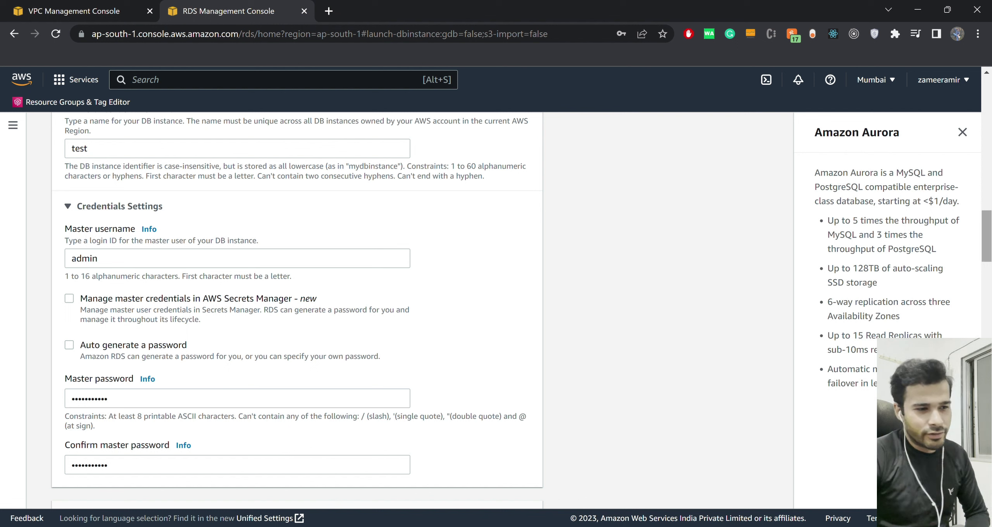
click(962, 132)
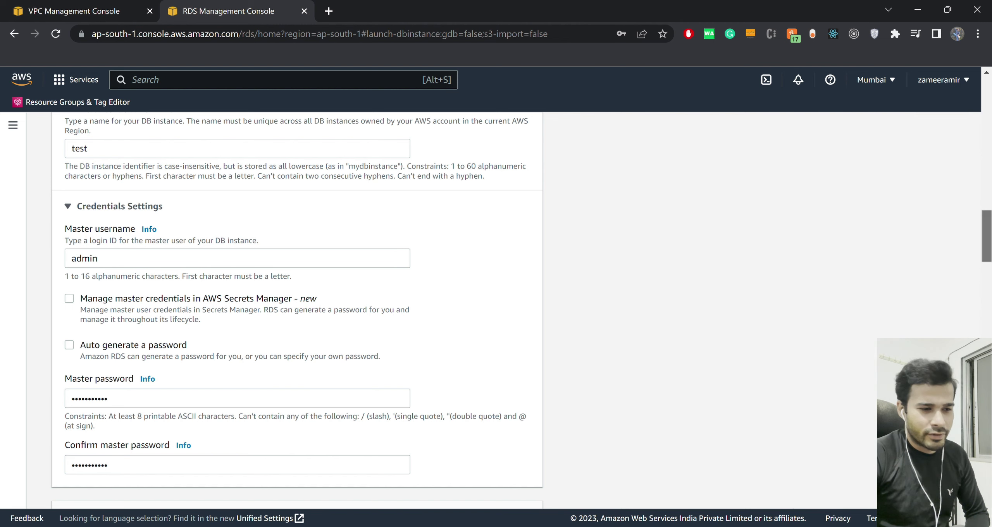
scroll(297, 310, down, 2)
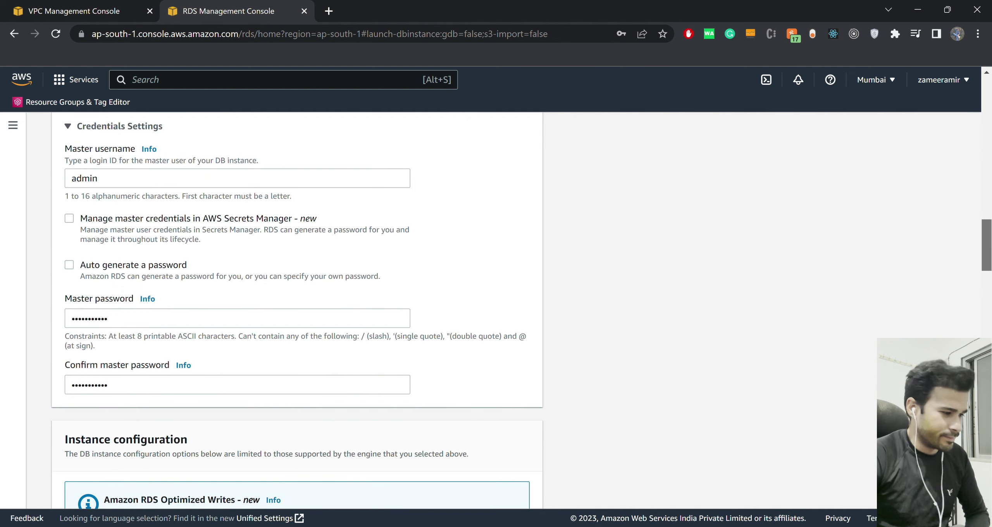
scroll(297, 310, down, 5)
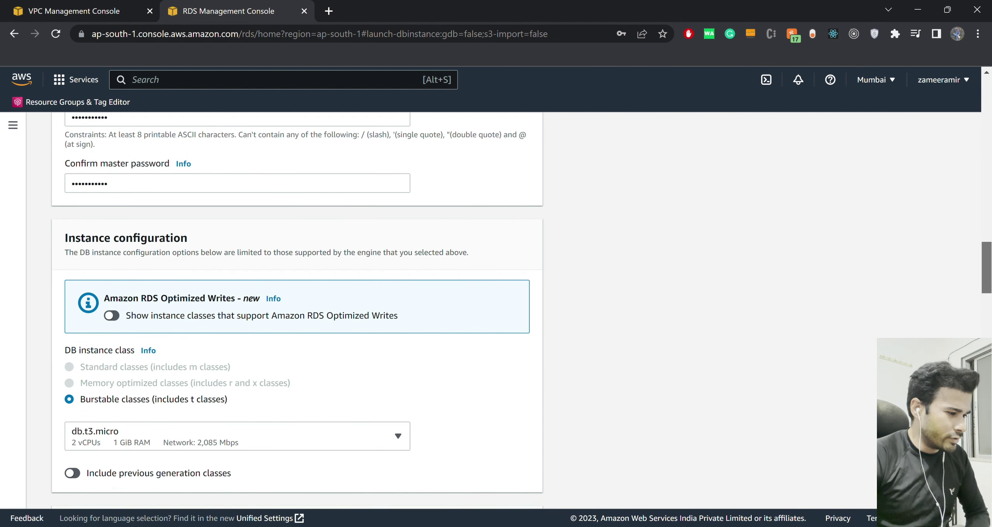
scroll(297, 310, down, 2)
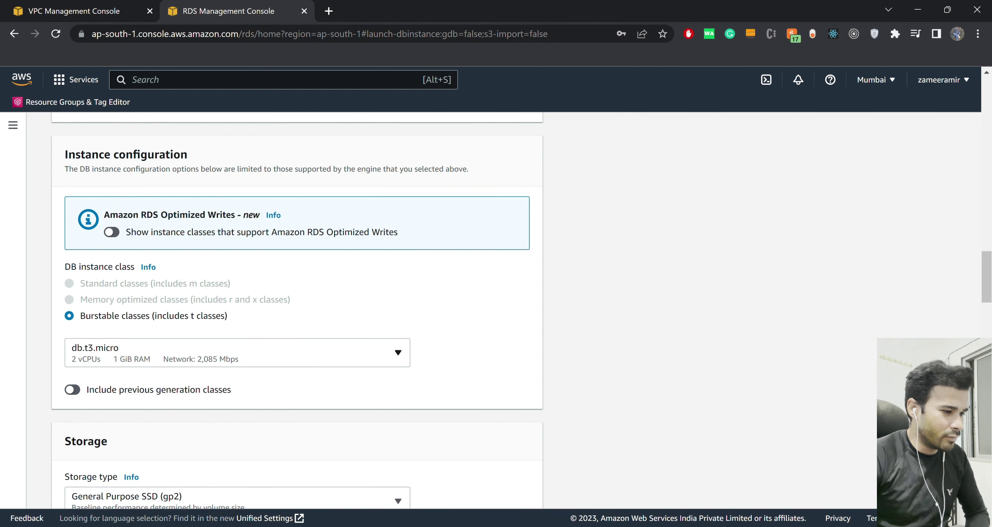
click(398, 352)
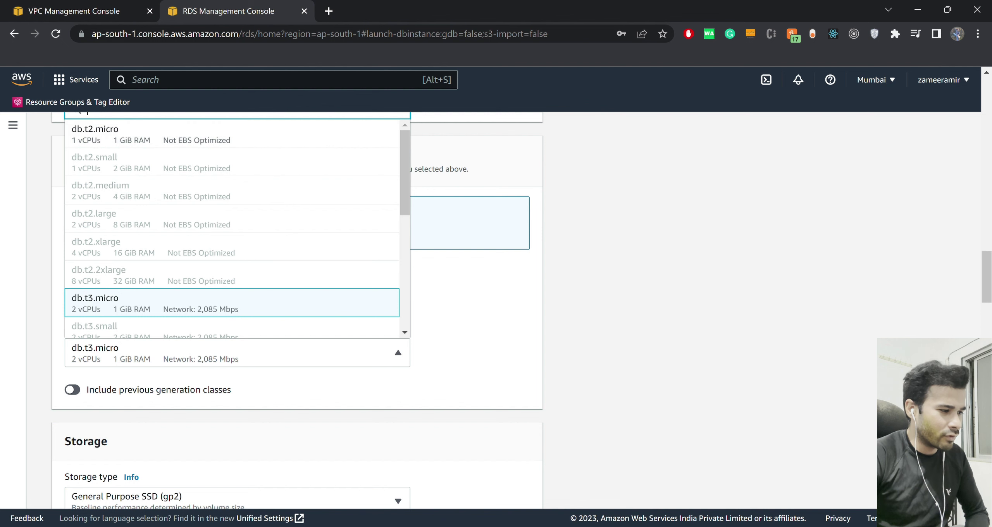
key(Escape)
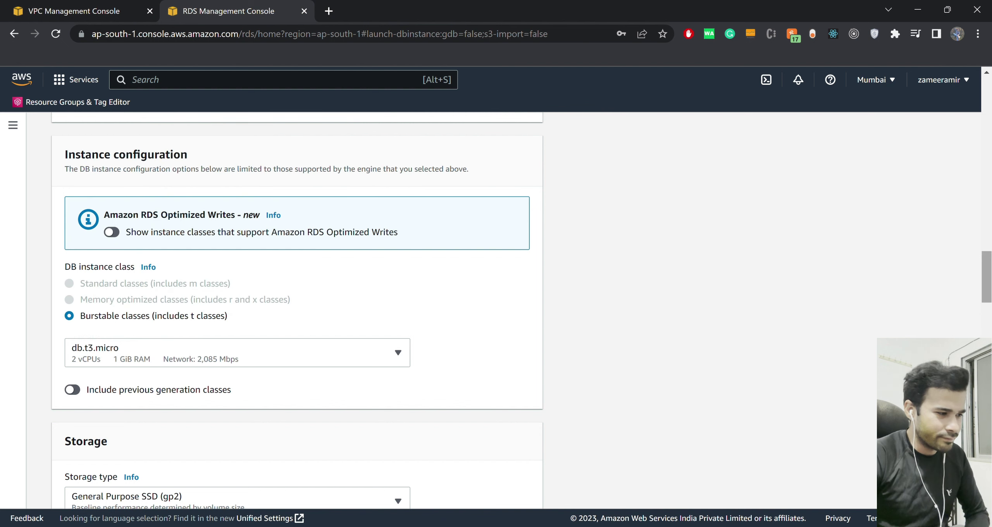
scroll(297, 310, down, 4)
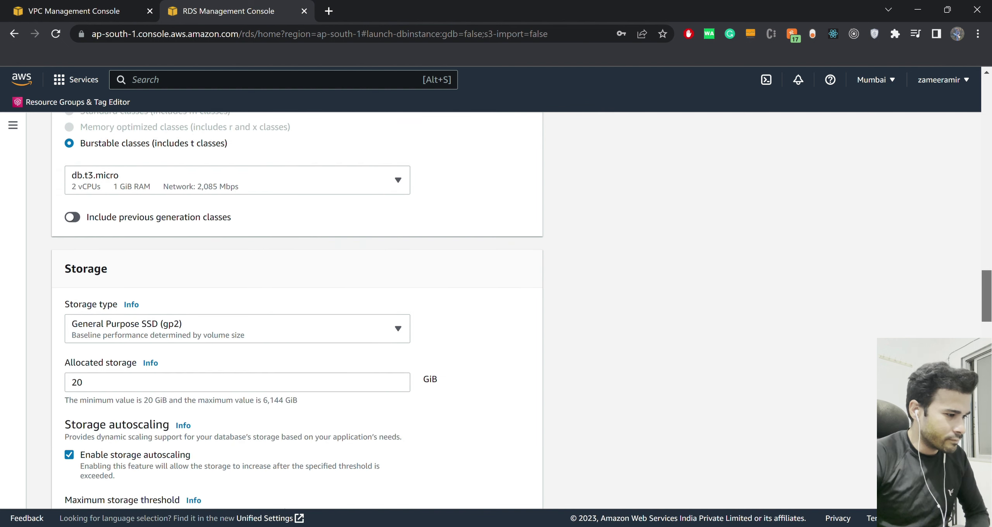
scroll(297, 310, down, 3)
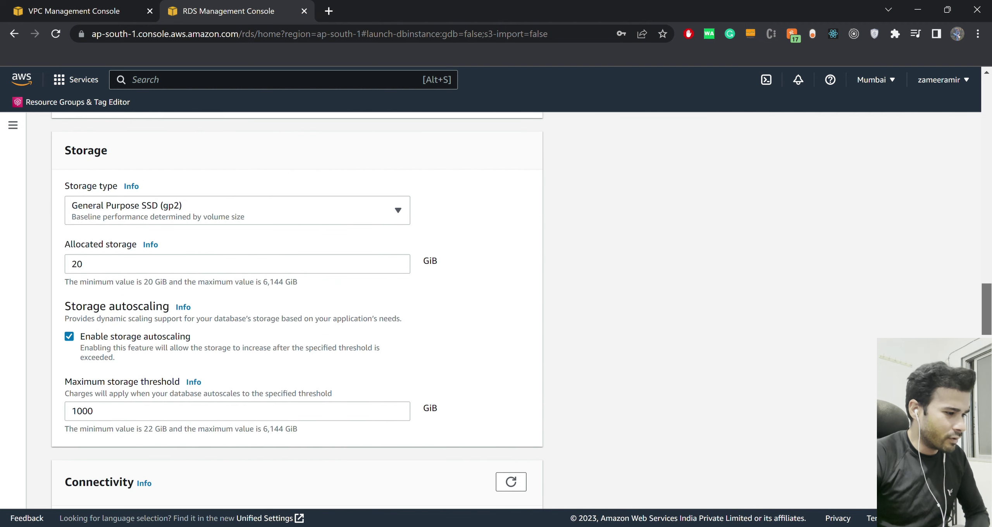
scroll(297, 310, down, 3)
scroll(297, 310, down, 4)
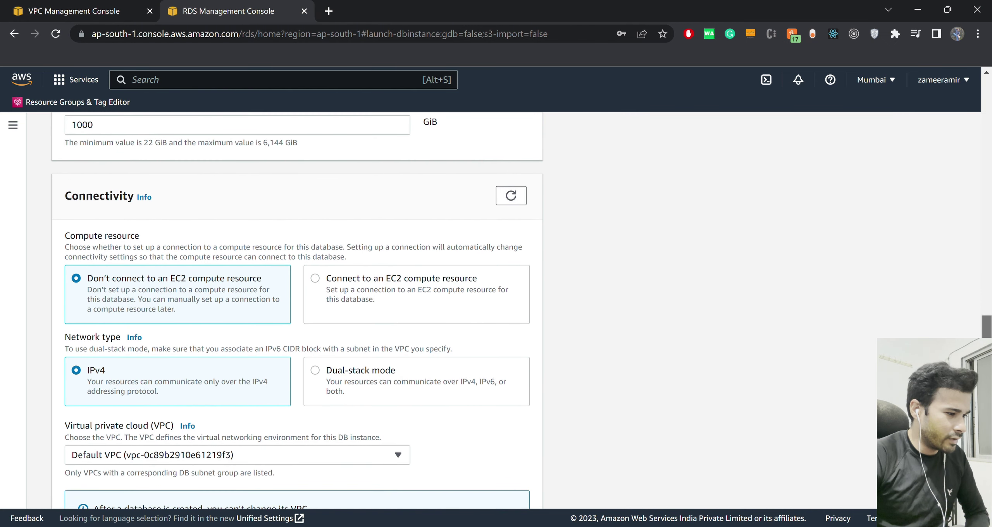
scroll(297, 310, down, 4)
scroll(297, 310, down, 4)
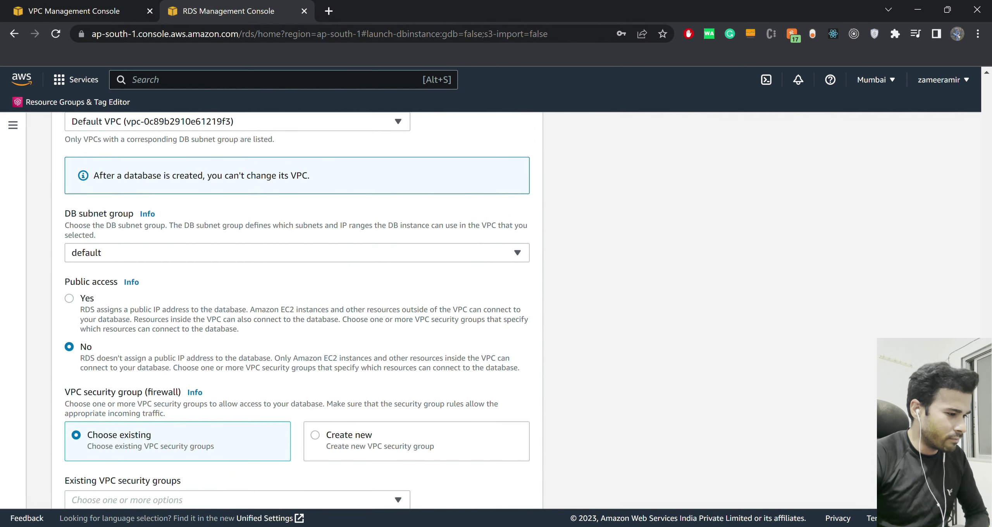
scroll(297, 310, up, 5)
scroll(297, 310, up, 6)
scroll(297, 310, down, 2)
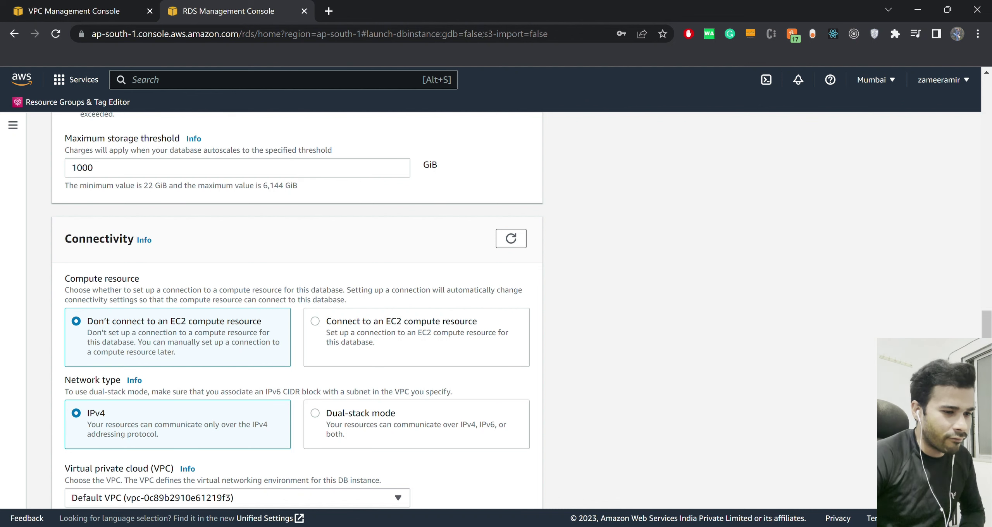
scroll(297, 310, down, 5)
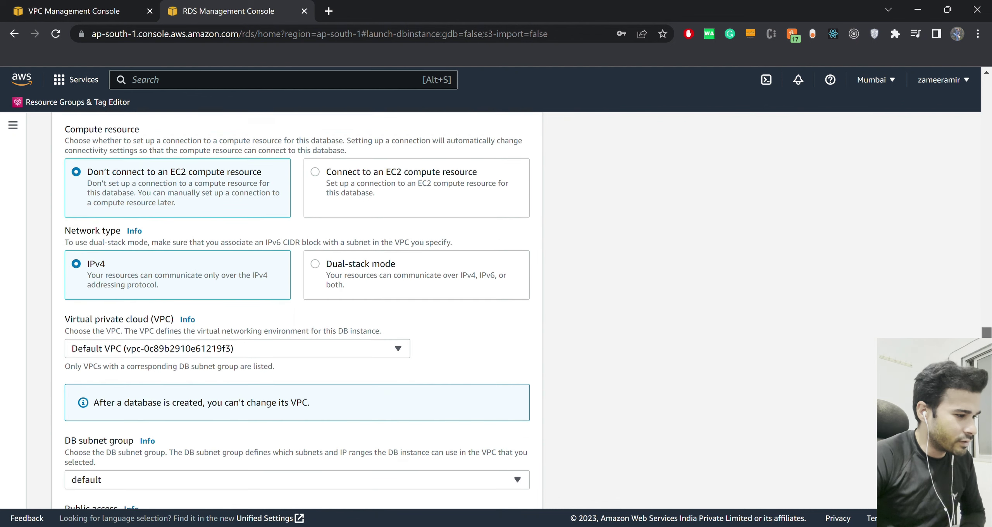
scroll(297, 310, down, 4)
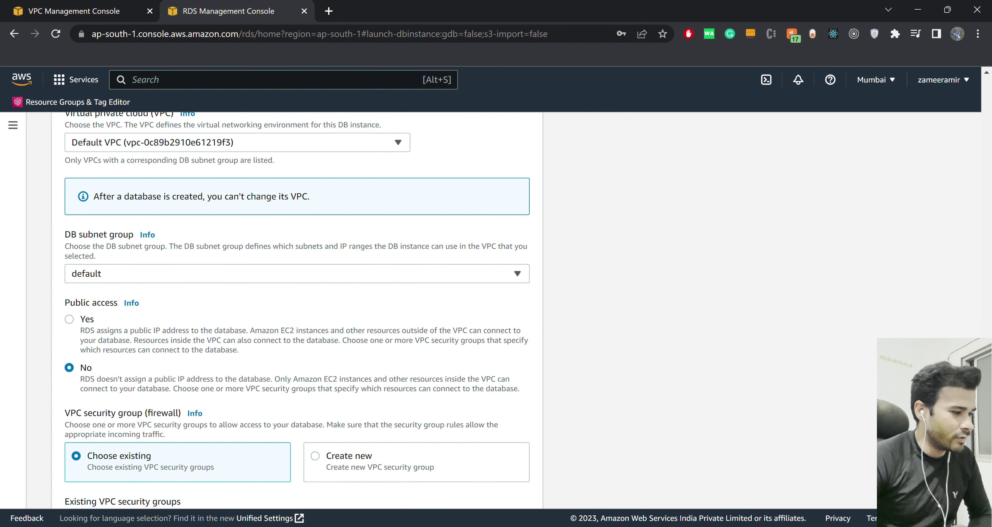
Set Public access to Yes and check the test-db-security-group name in the VPC tab.
click(69, 319)
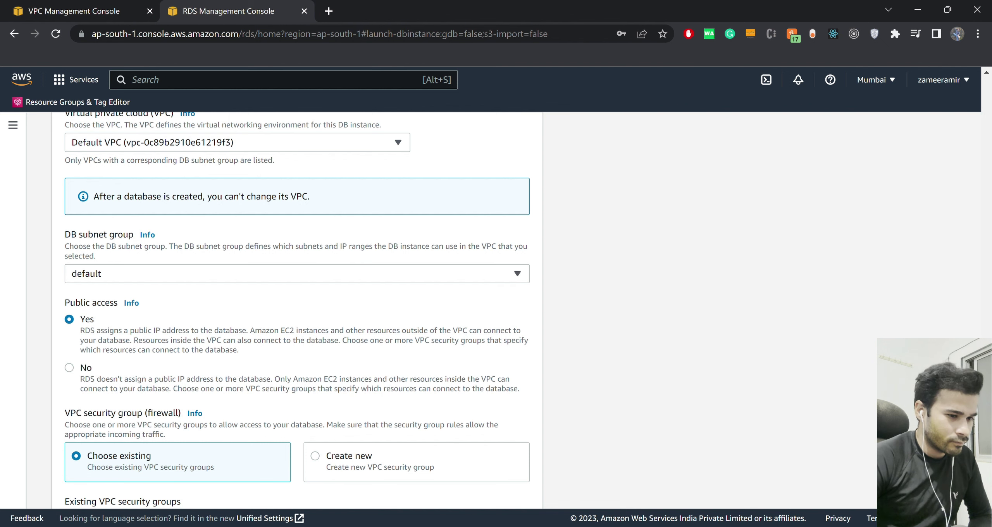
scroll(297, 310, up, 5)
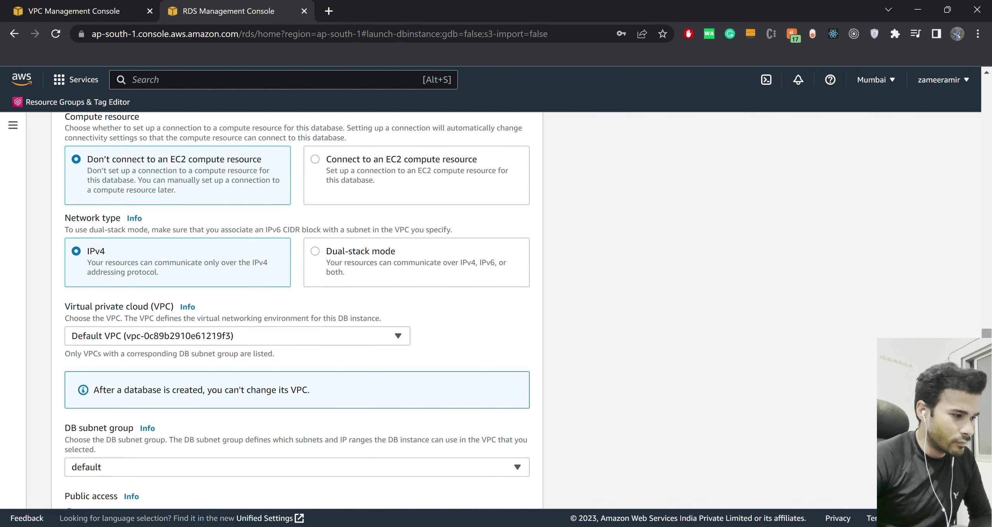
scroll(297, 310, up, 3)
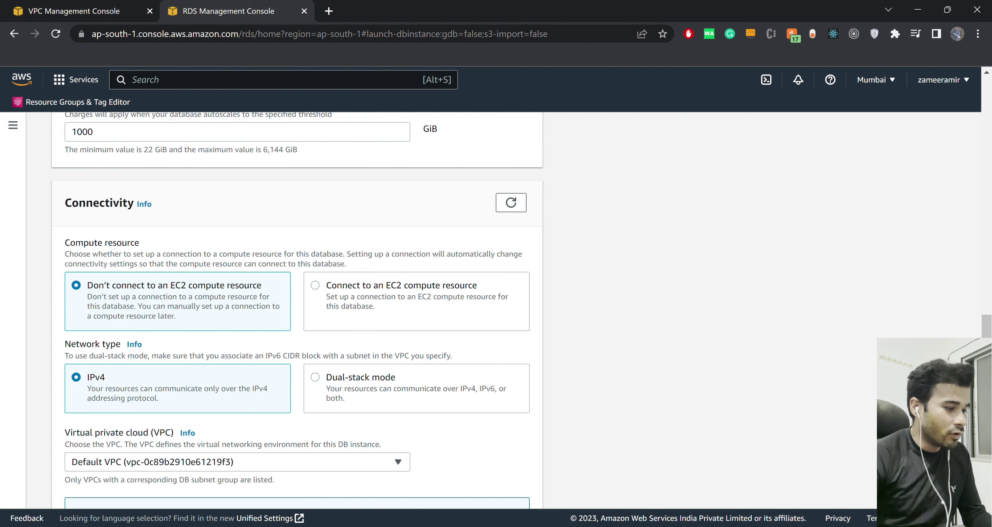
key(ctrl+Tab)
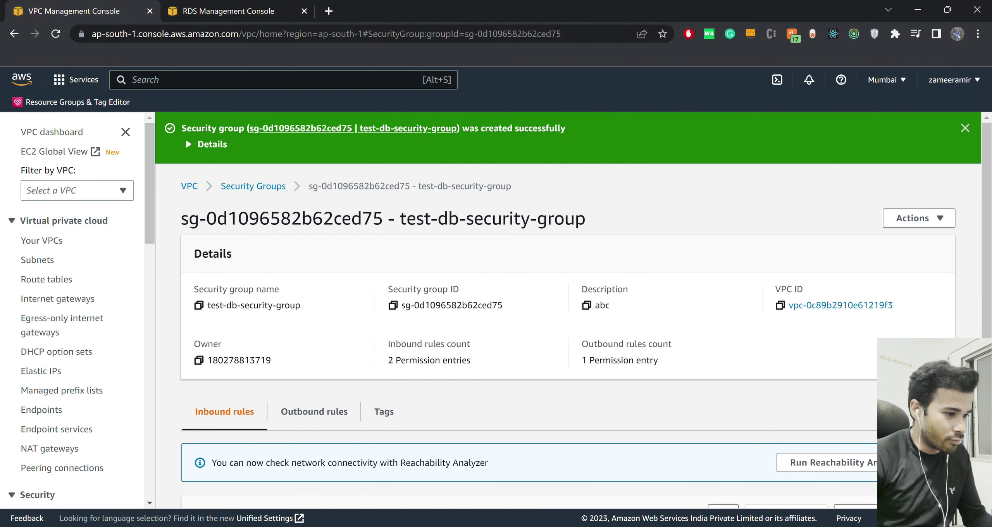
drag(400, 219, 585, 218)
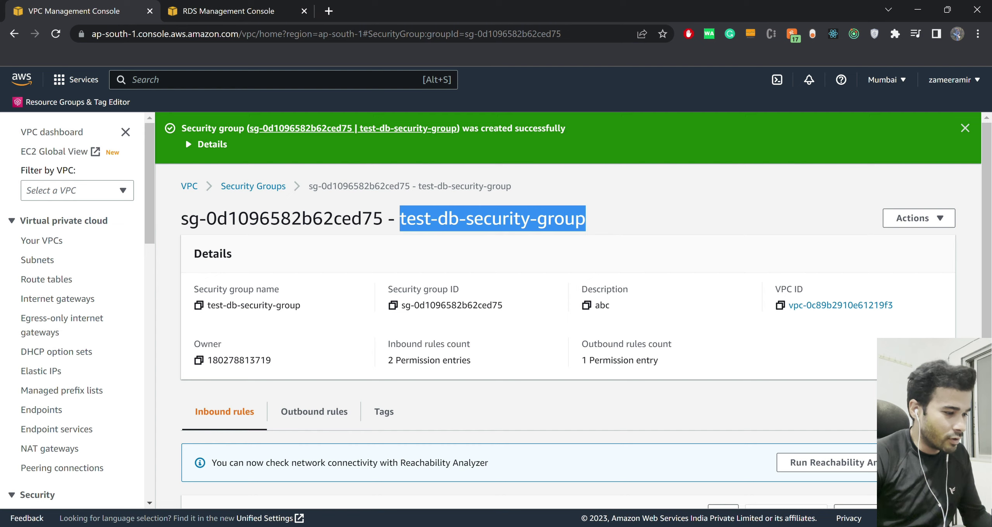
key(ctrl+Tab)
click(398, 462)
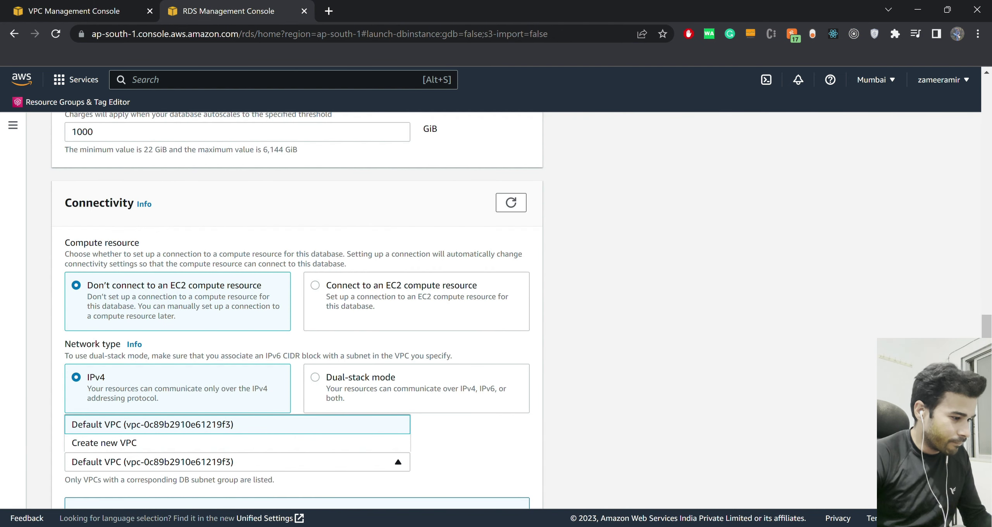
Keep Default VPC as the database's virtual private cloud.
key(Escape)
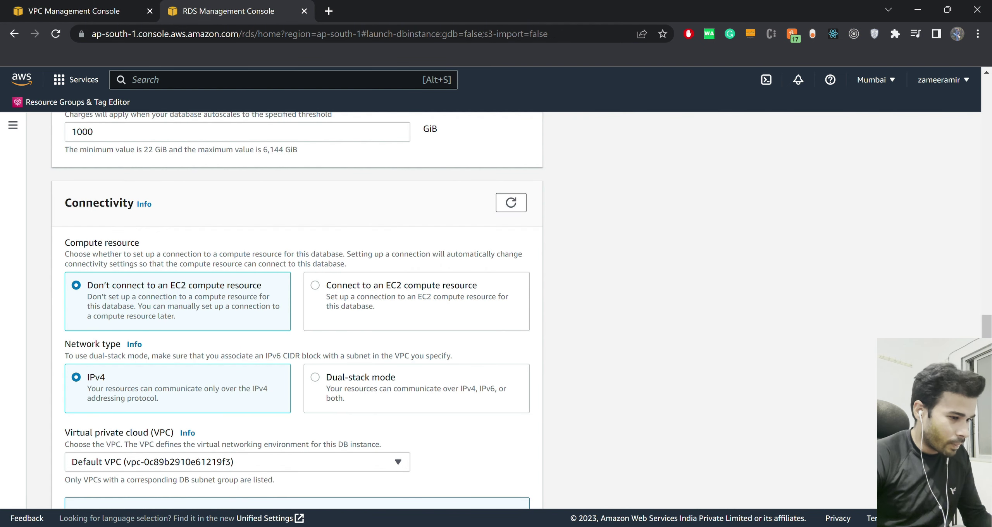
scroll(297, 310, up, 6)
scroll(296, 310, up, 2)
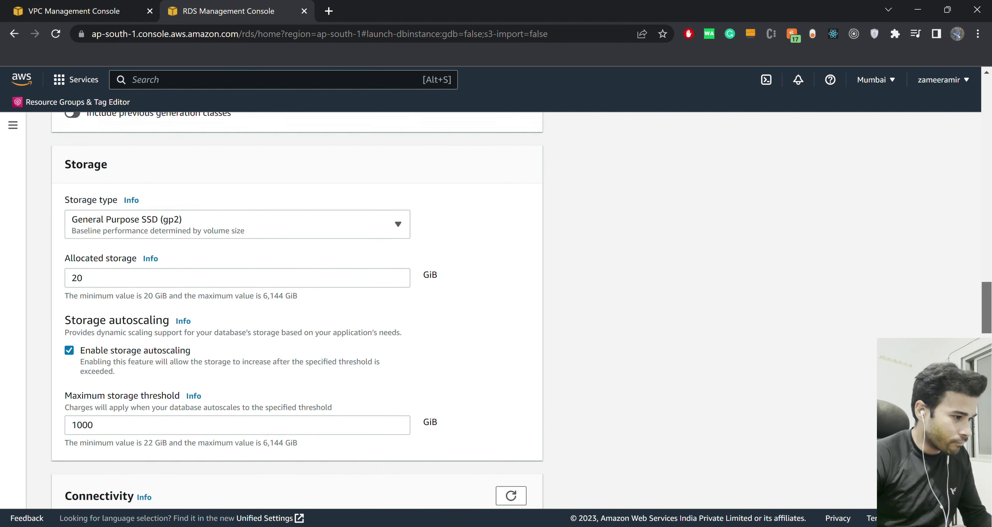
scroll(297, 310, down, 12)
scroll(297, 310, down, 10)
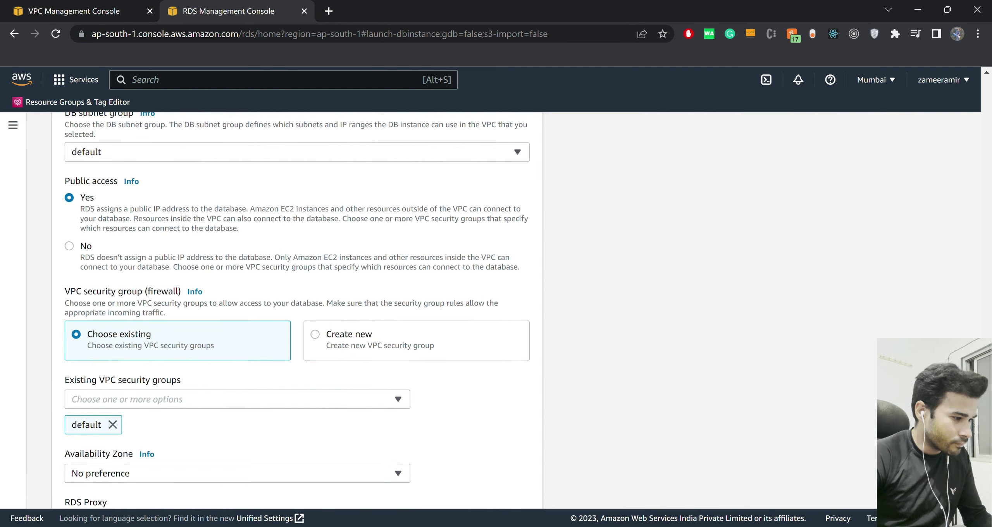
scroll(297, 310, down, 7)
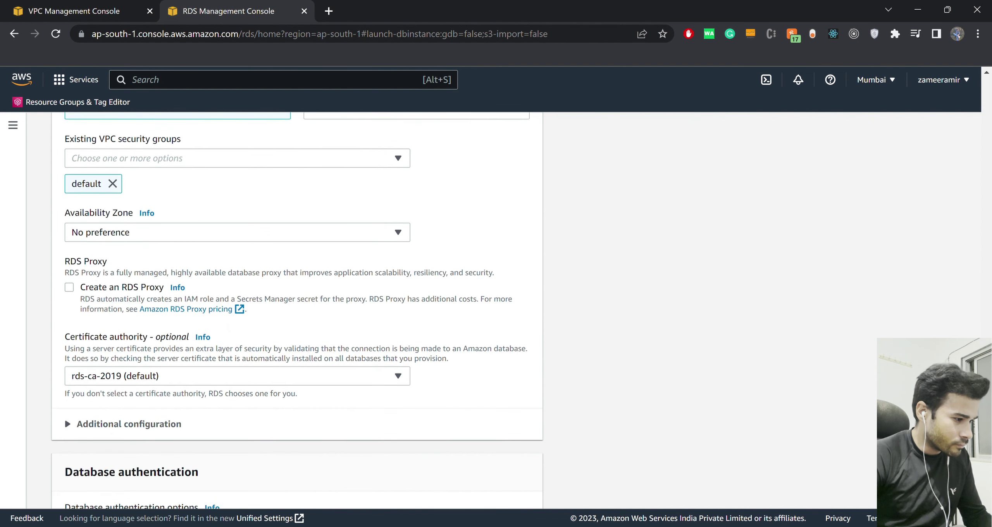
scroll(297, 310, down, 11)
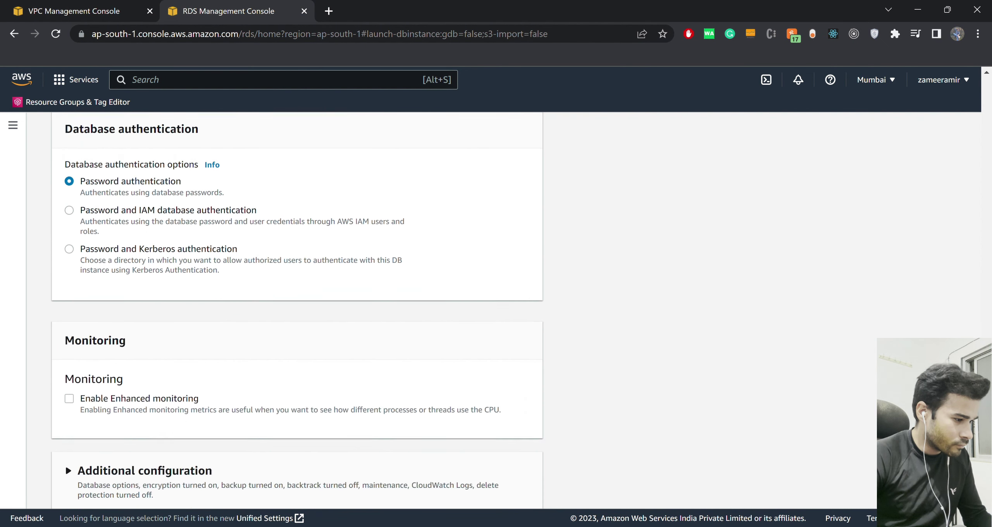
scroll(297, 310, up, 18)
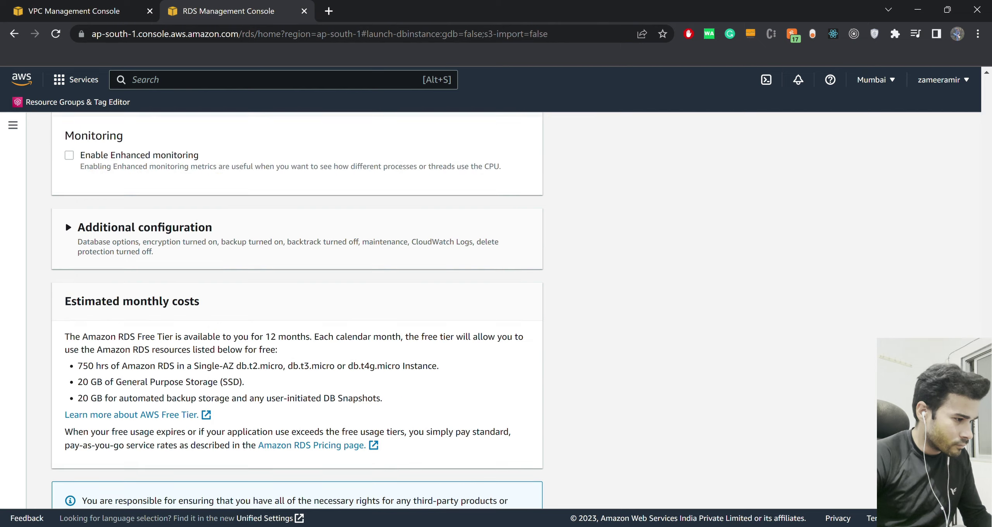
scroll(297, 310, up, 3)
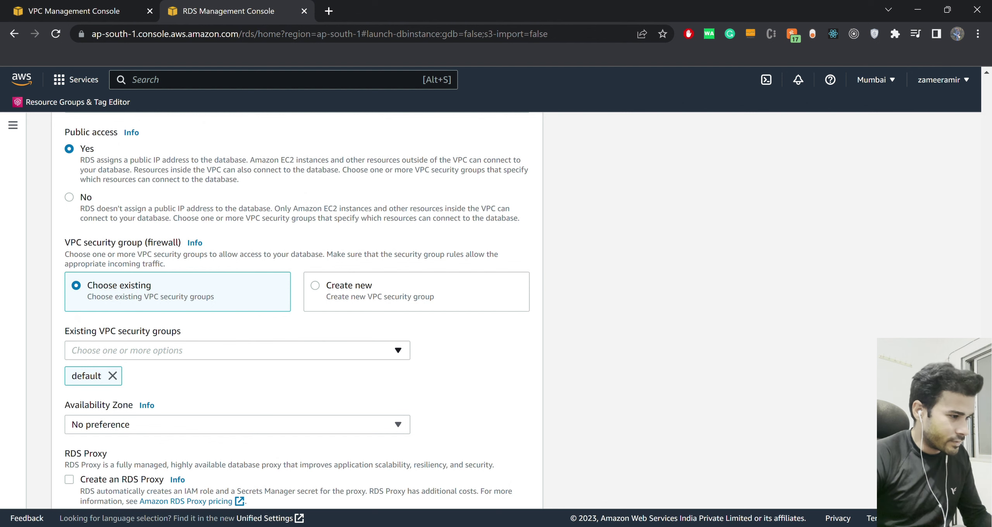
scroll(297, 310, up, 3)
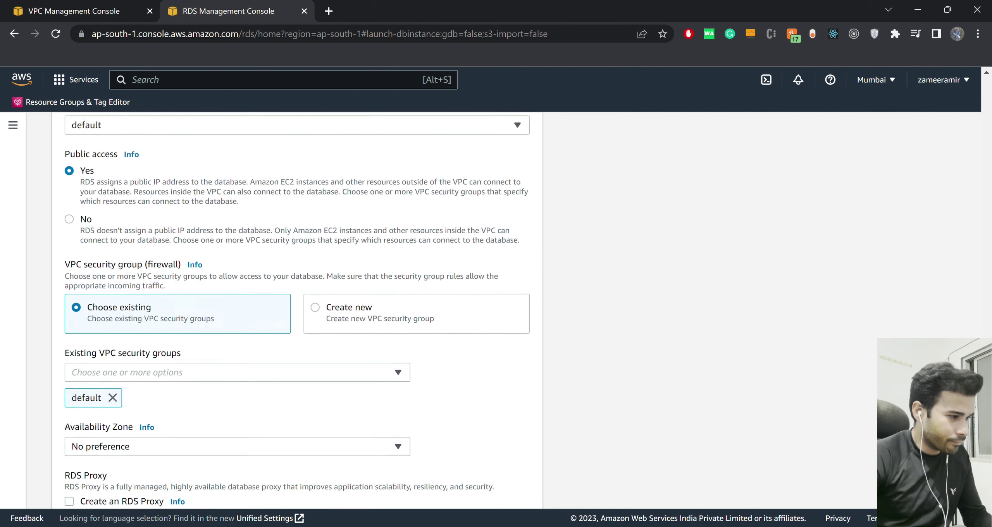
scroll(296, 310, up, 6)
scroll(297, 310, down, 3)
scroll(297, 310, down, 6)
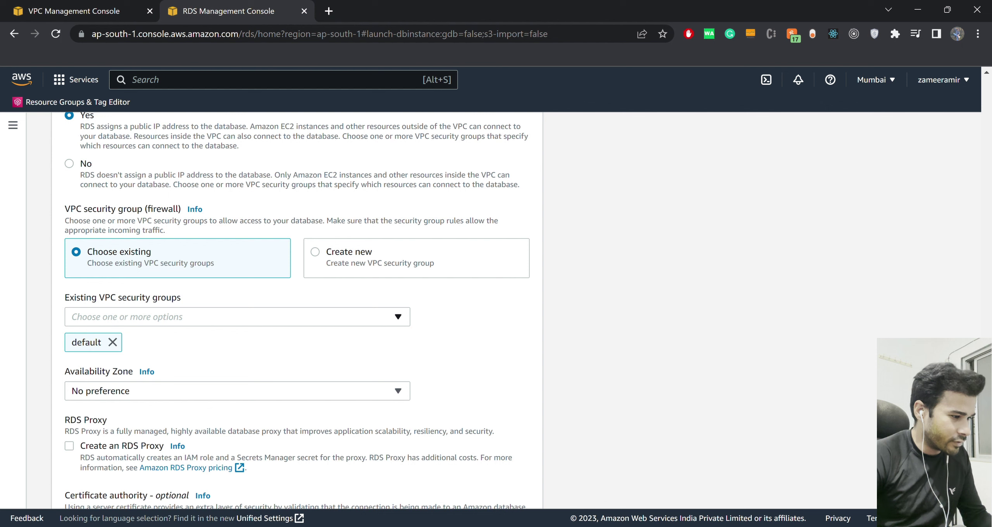
Add test-db-security-group to the existing VPC security groups alongside default.
click(398, 317)
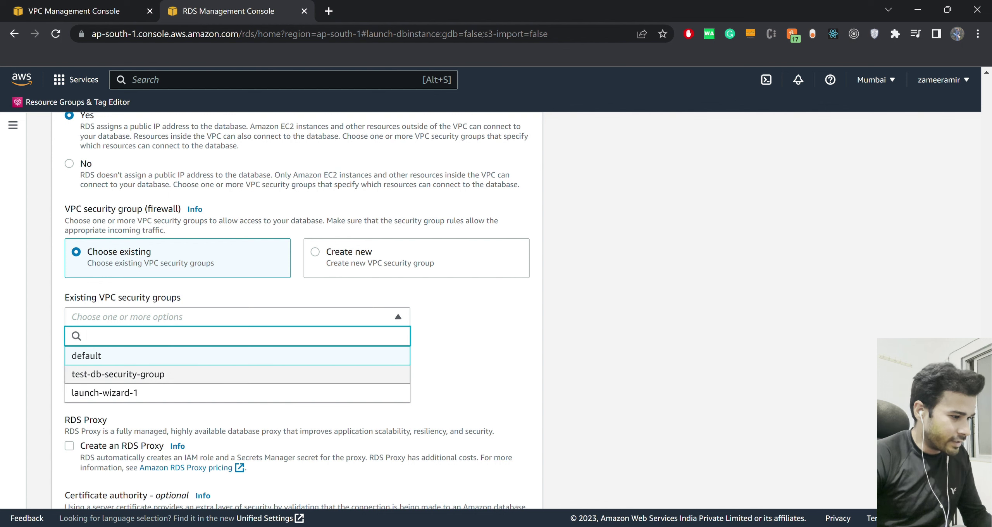
click(234, 375)
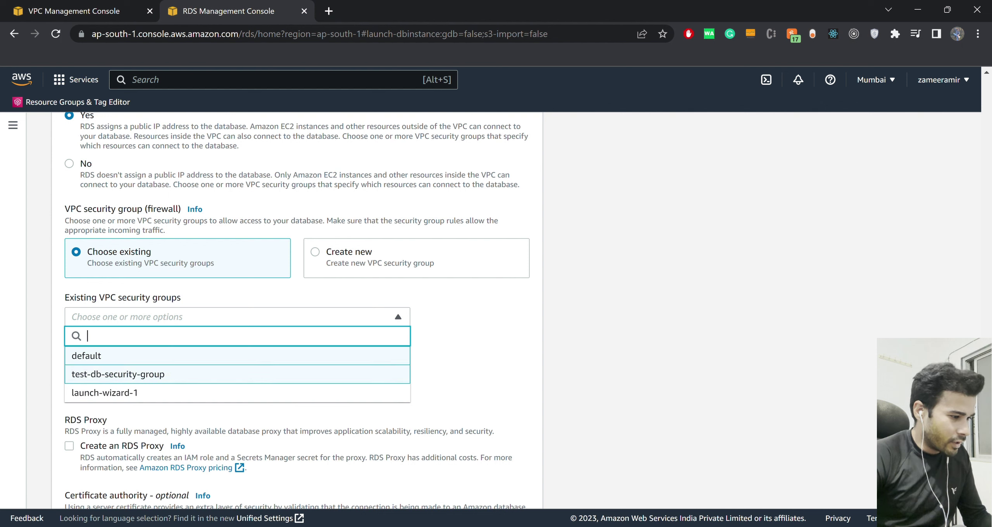
key(Escape)
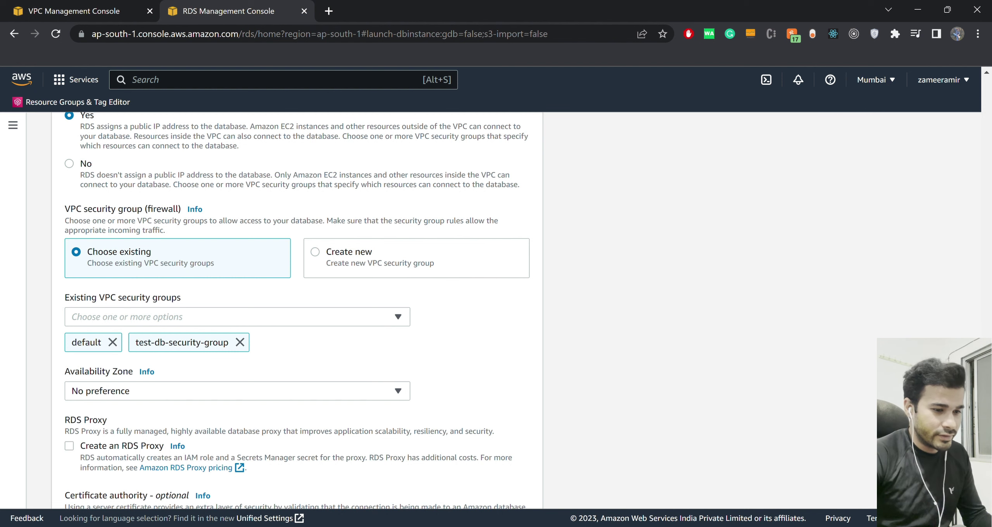
scroll(297, 310, down, 4)
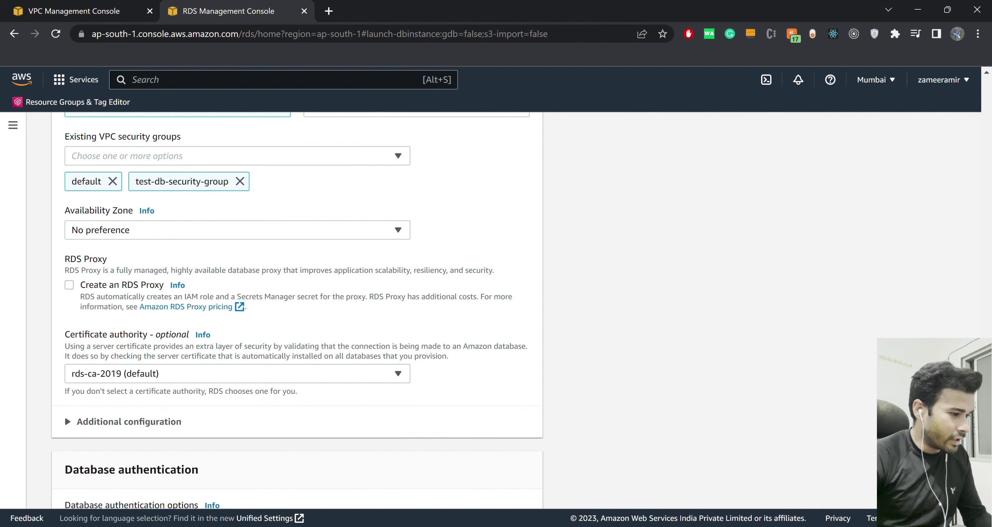
scroll(297, 311, down, 2)
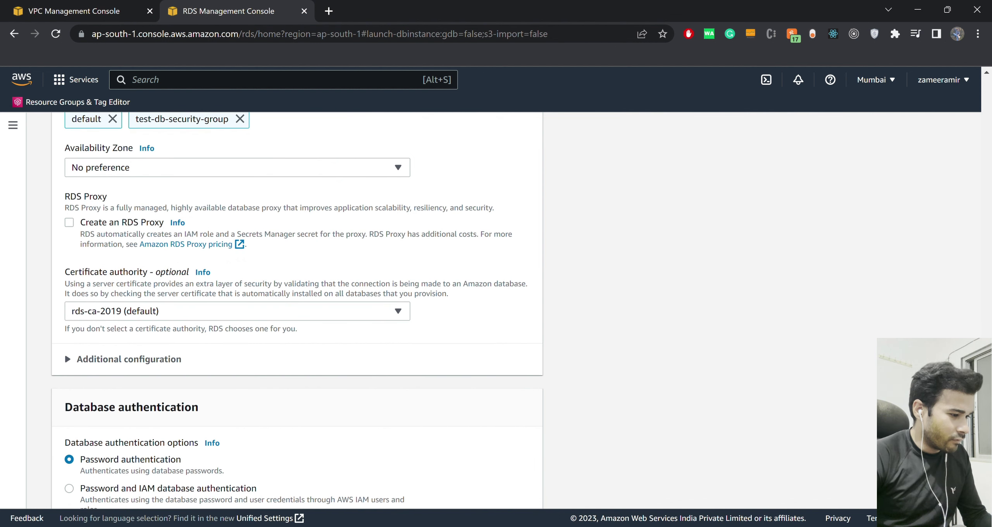
Expand the additional connectivity settings and the Additional configuration section.
click(64, 354)
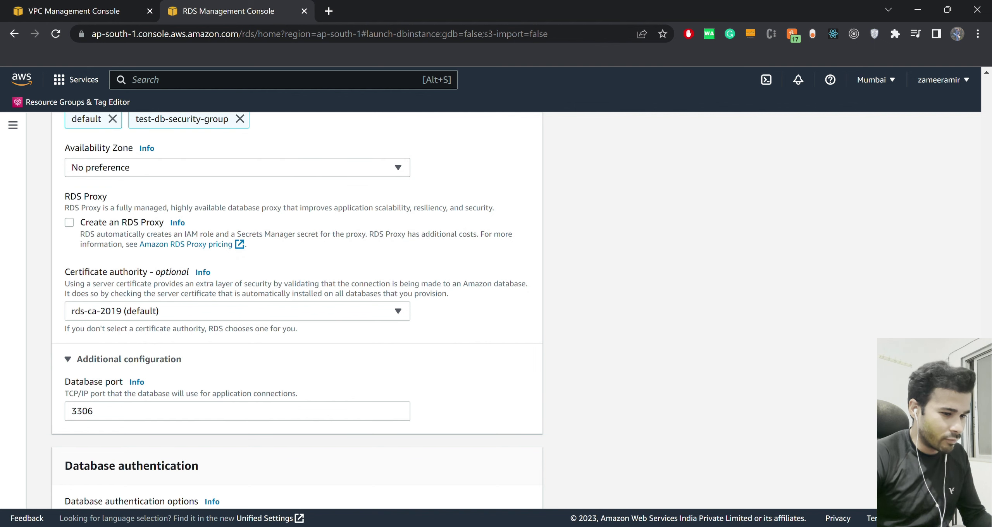
scroll(297, 306, down, 4)
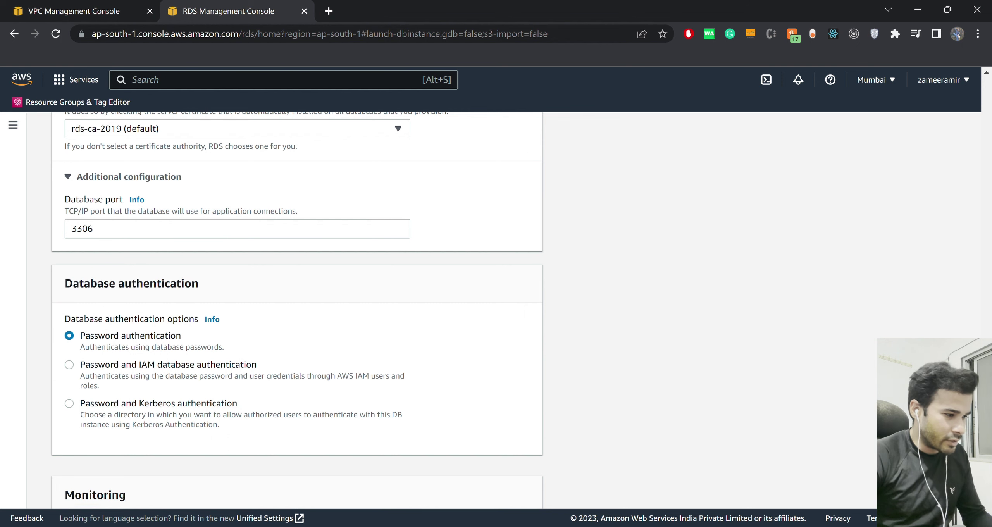
scroll(297, 310, down, 2)
scroll(65, 451, down, 2)
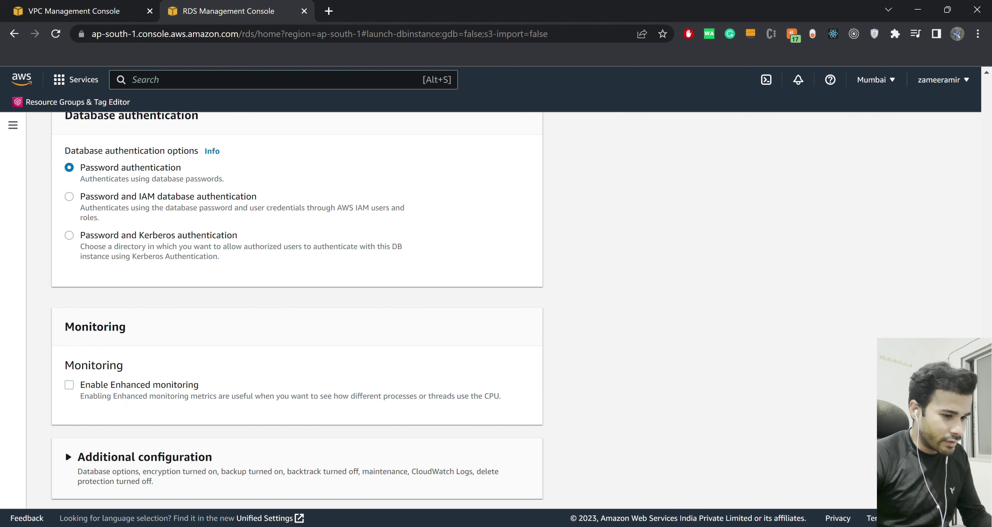
scroll(297, 310, down, 5)
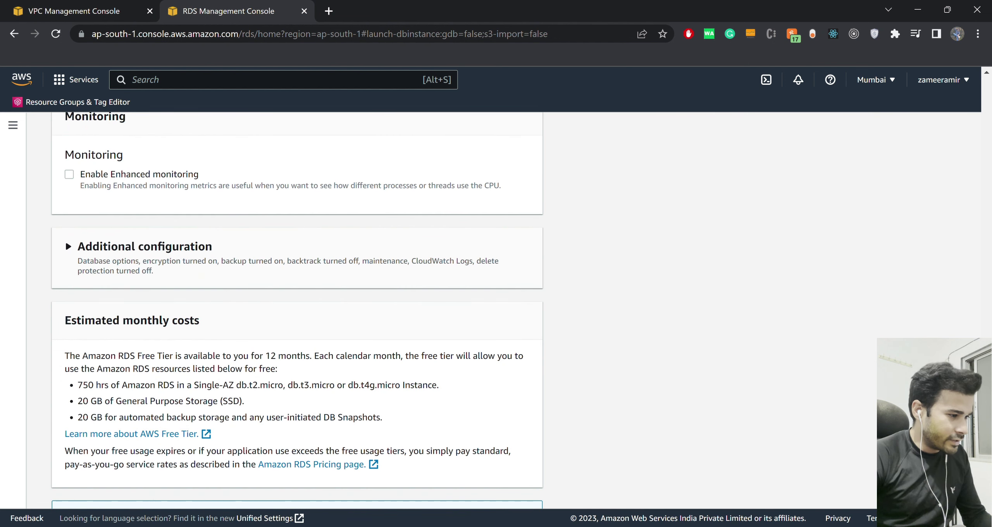
click(68, 246)
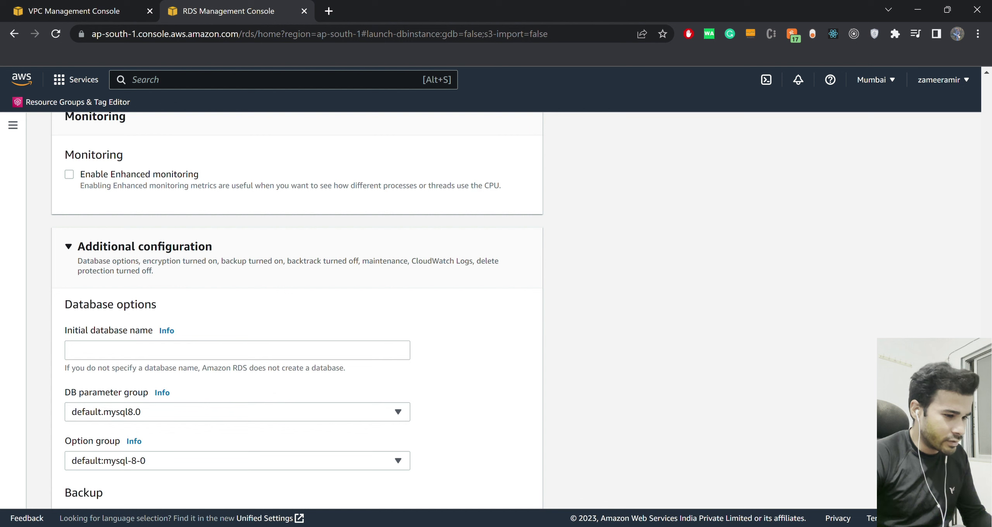
scroll(297, 310, down, 2)
Name the initial database test and find 'test' on the page to verify the DB instance identifier.
click(237, 261)
text(test)
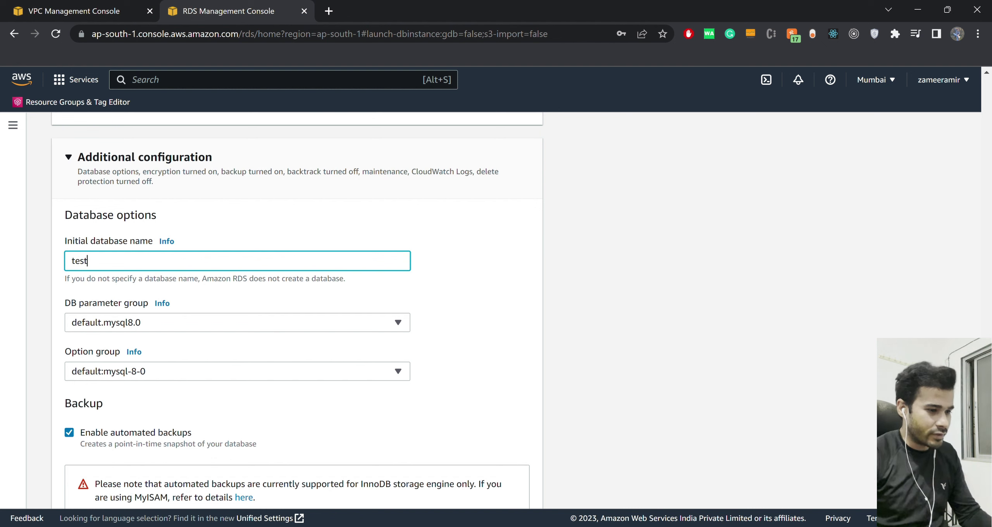
key(ctrl+f)
text(test)
key(Return)
key(Return)
key(Return)
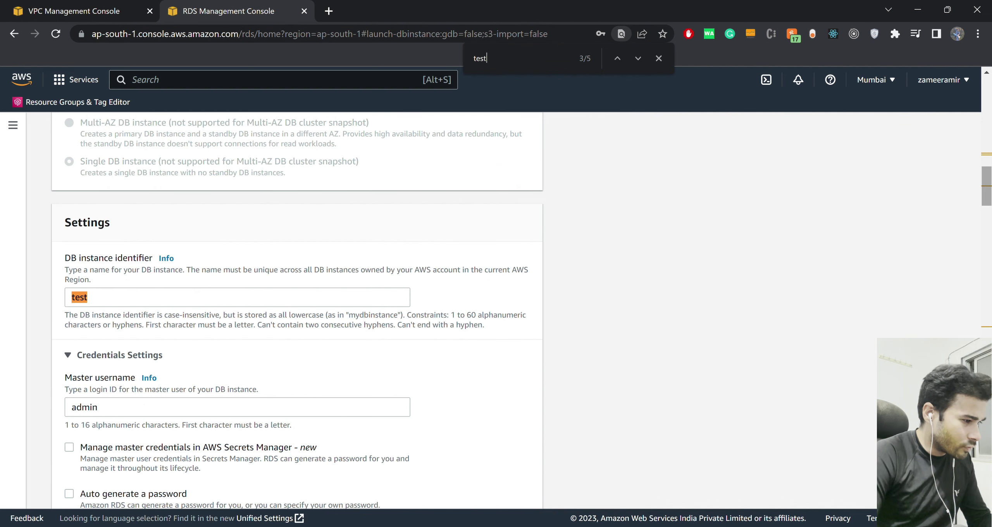
key(Return)
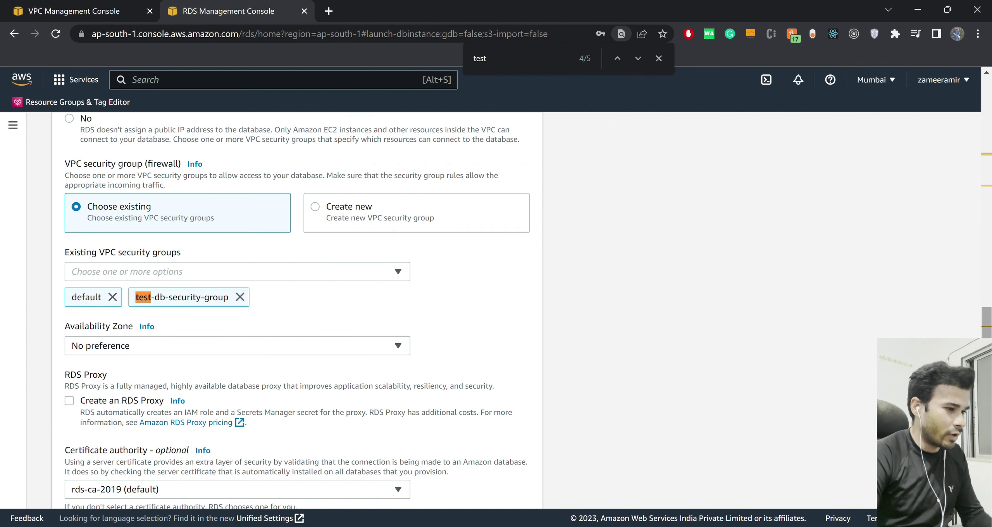
key(Return)
key(Return)
key(Return)
key(Return)
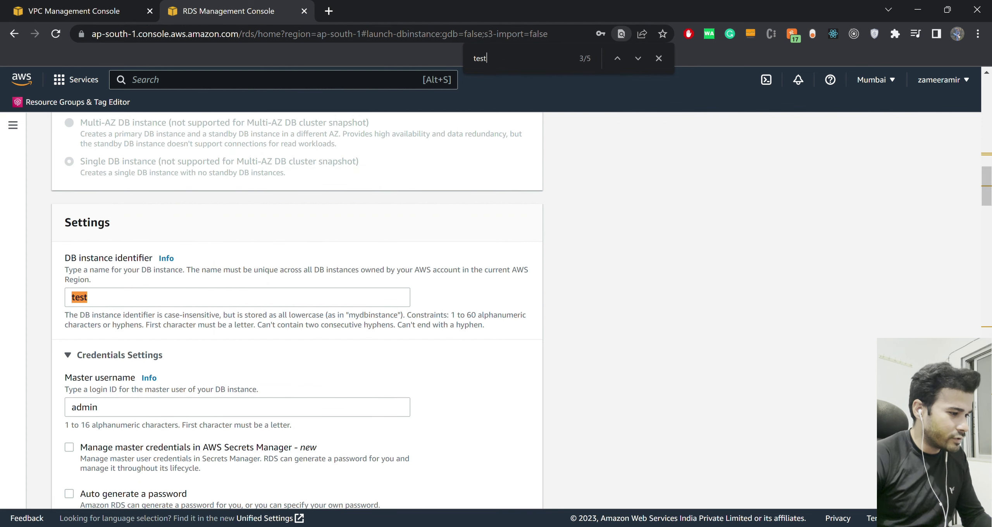
click(89, 297)
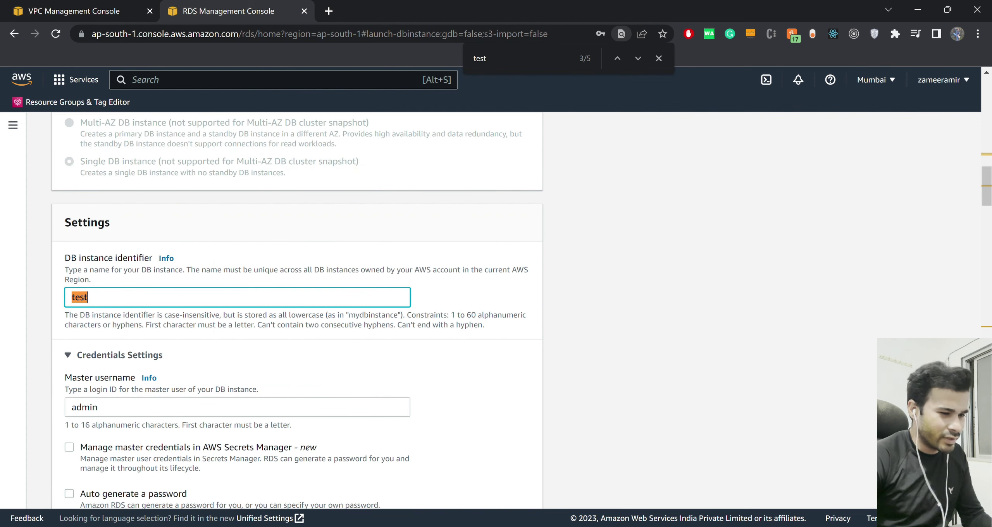
scroll(294, 310, down, 5)
scroll(295, 310, down, 15)
scroll(295, 310, down, 15)
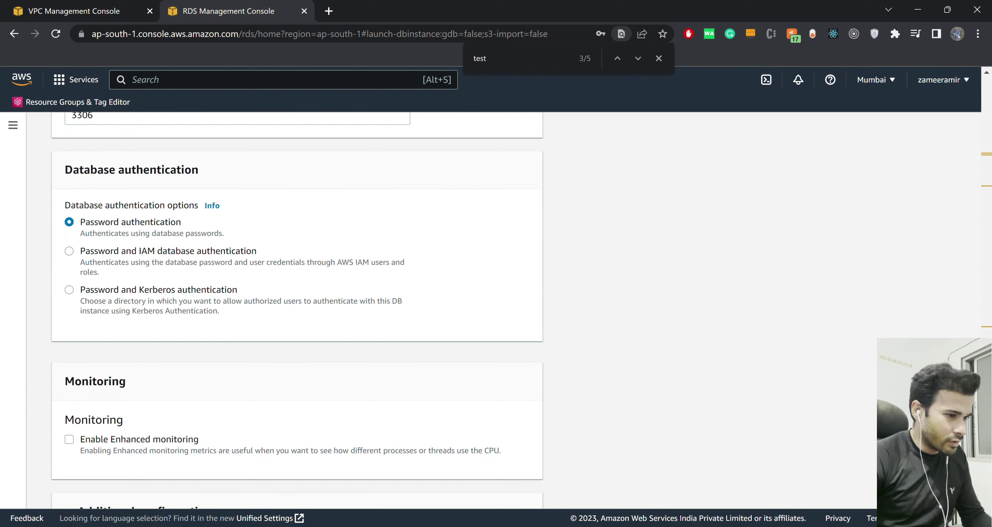
Close the find bar and review the remaining settings down to the Create database button.
click(659, 58)
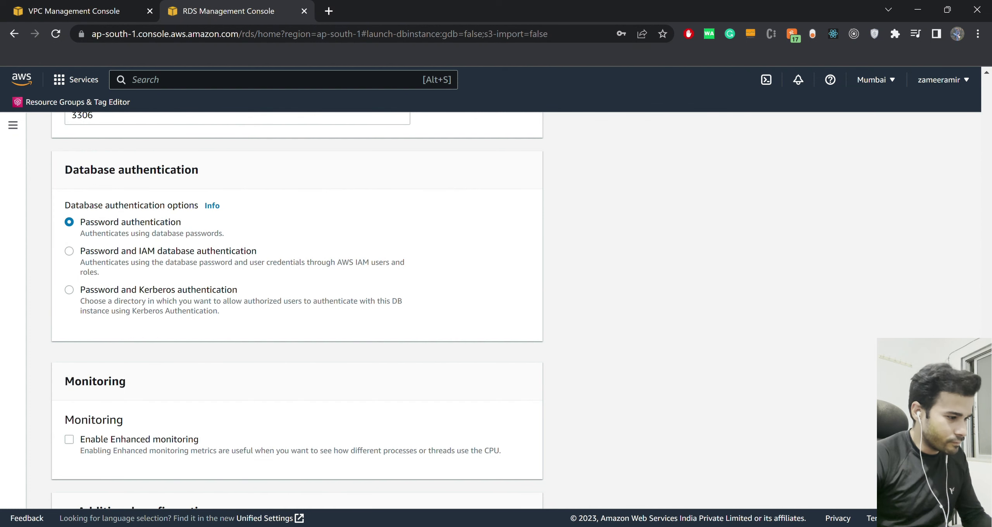
scroll(295, 310, down, 10)
scroll(298, 310, down, 4)
scroll(297, 309, down, 8)
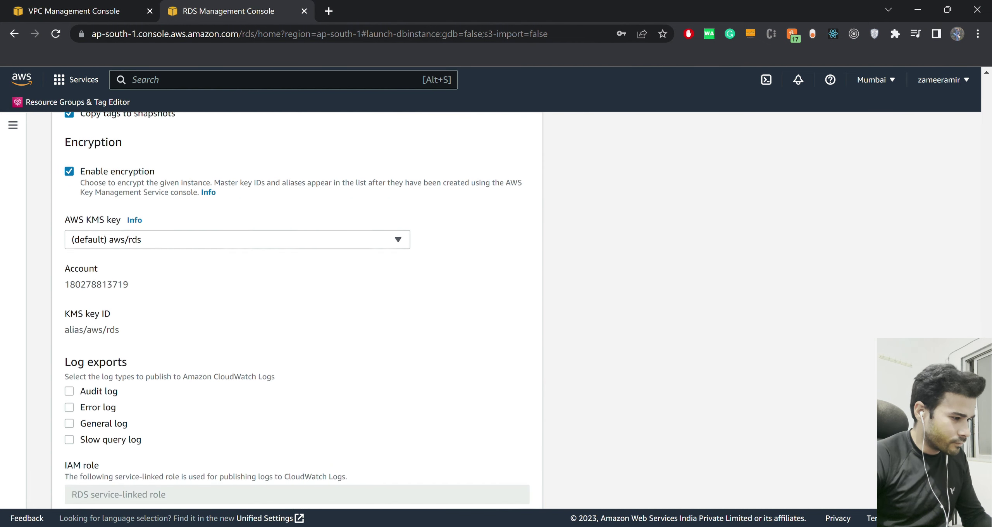
scroll(297, 309, down, 2)
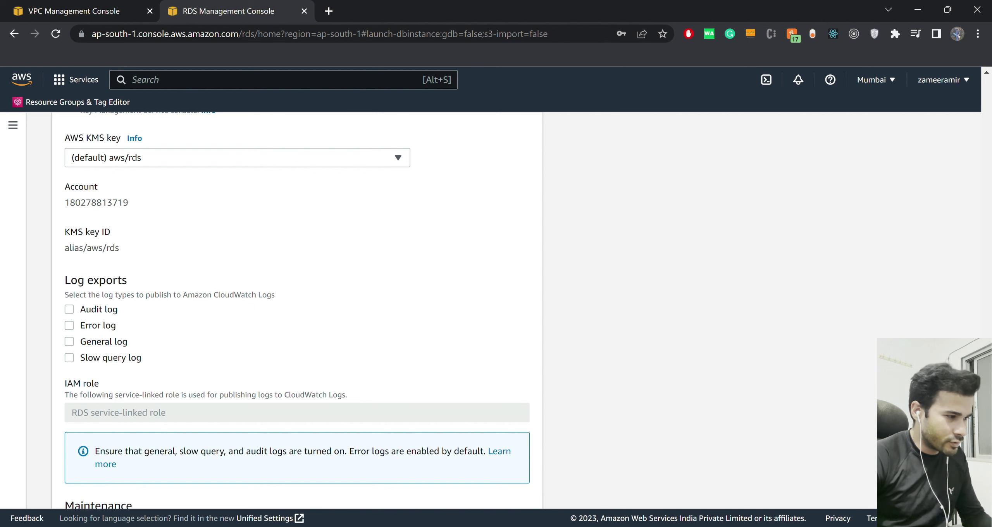
scroll(297, 309, up, 5)
scroll(297, 309, up, 5)
scroll(297, 308, down, 10)
scroll(297, 308, down, 10)
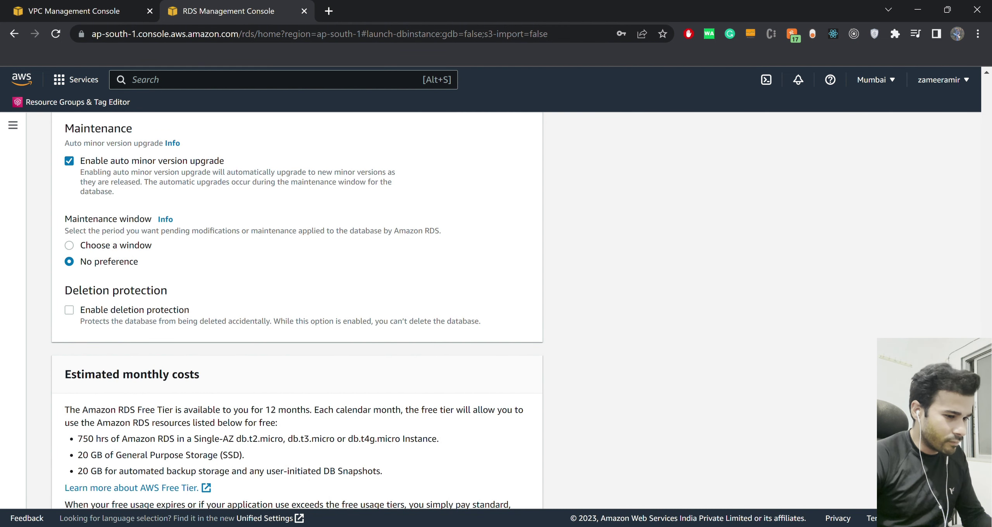
scroll(297, 309, down, 4)
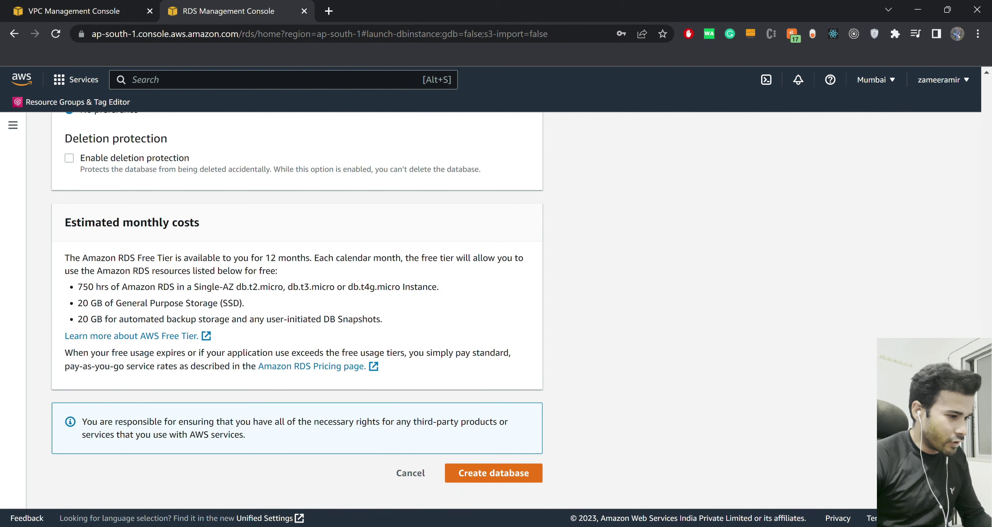
drag(200, 222, 71, 222)
click(72, 223)
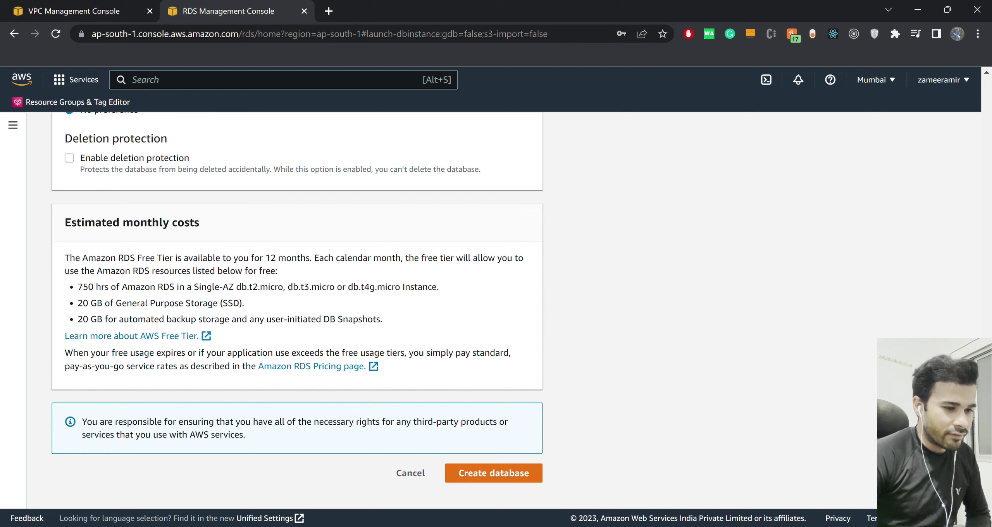
scroll(297, 310, up, 20)
scroll(297, 310, down, 20)
scroll(297, 310, down, 20)
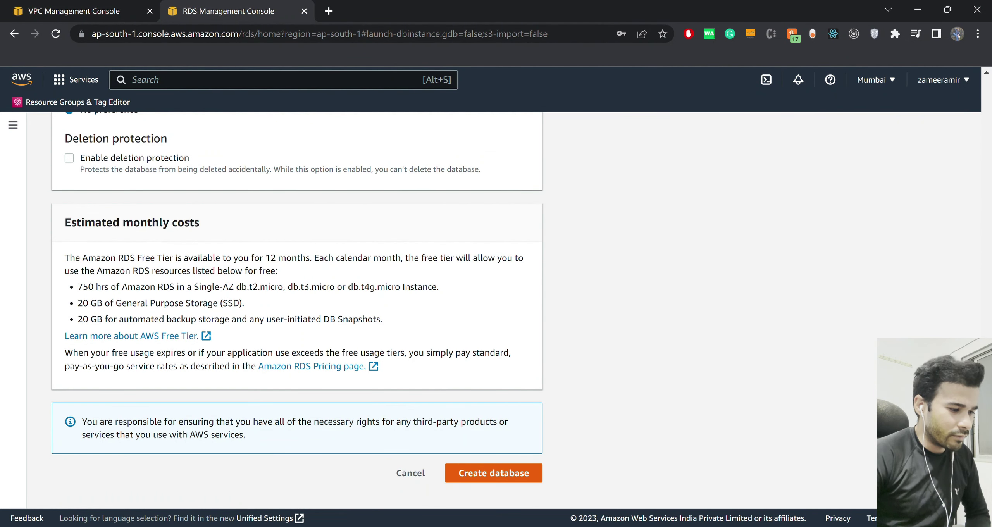
Submit the form to create the MySQL database test and view the Databases list.
click(493, 472)
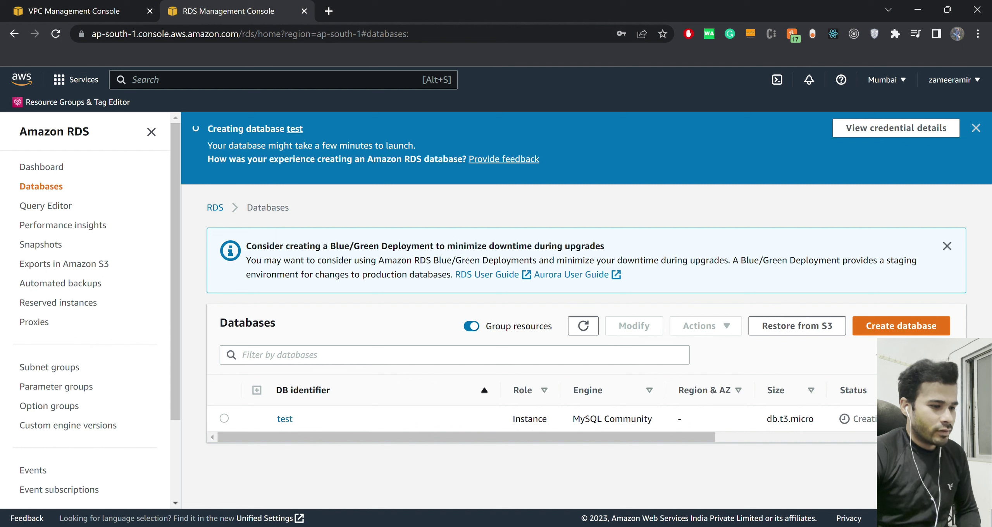
scroll(537, 414, right, 3)
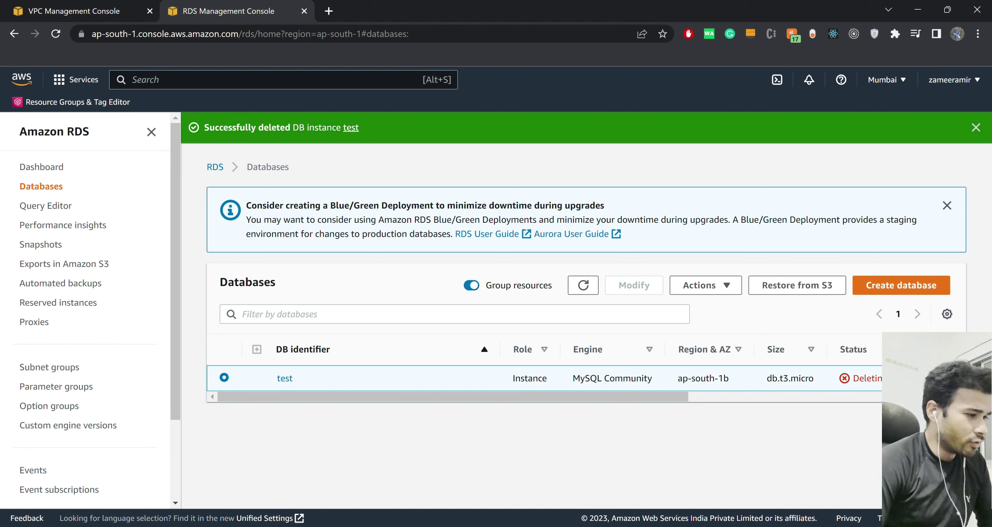
Delete test-db-security-group from the VPC Security Groups list and refresh the list.
key(ctrl+shift+Tab)
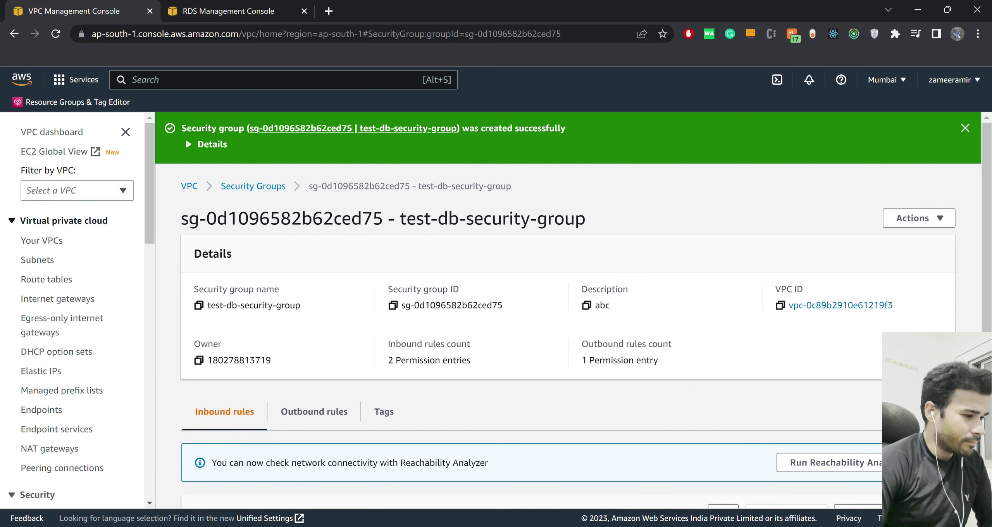
scroll(58, 349, down, 4)
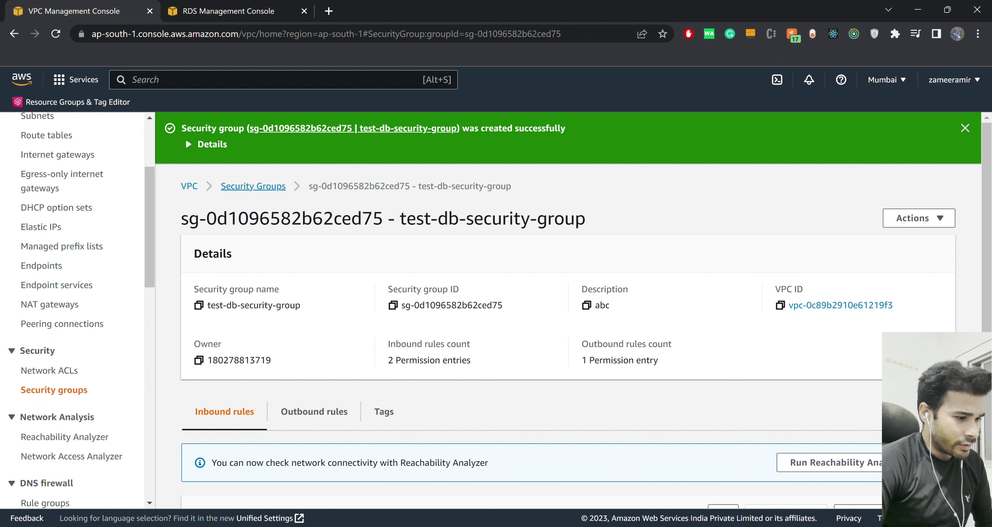
click(253, 186)
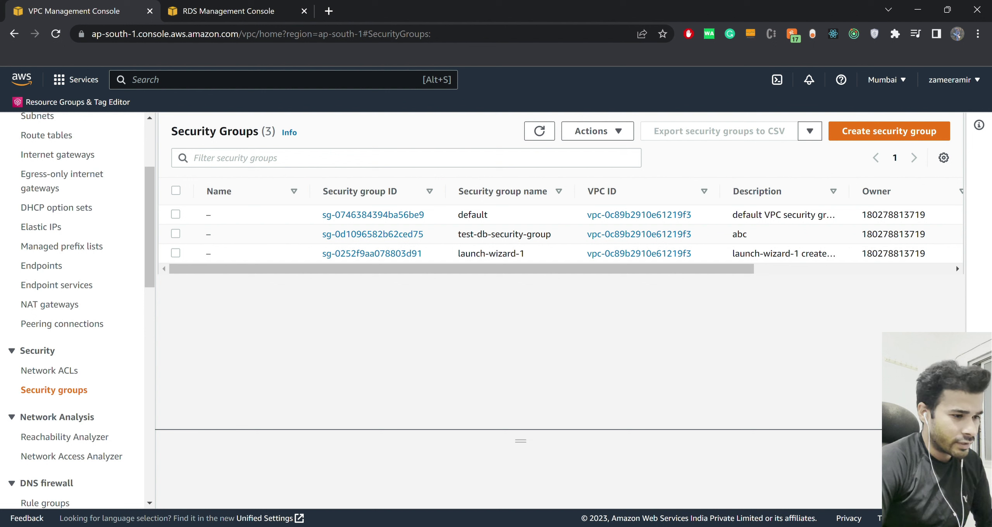
click(176, 234)
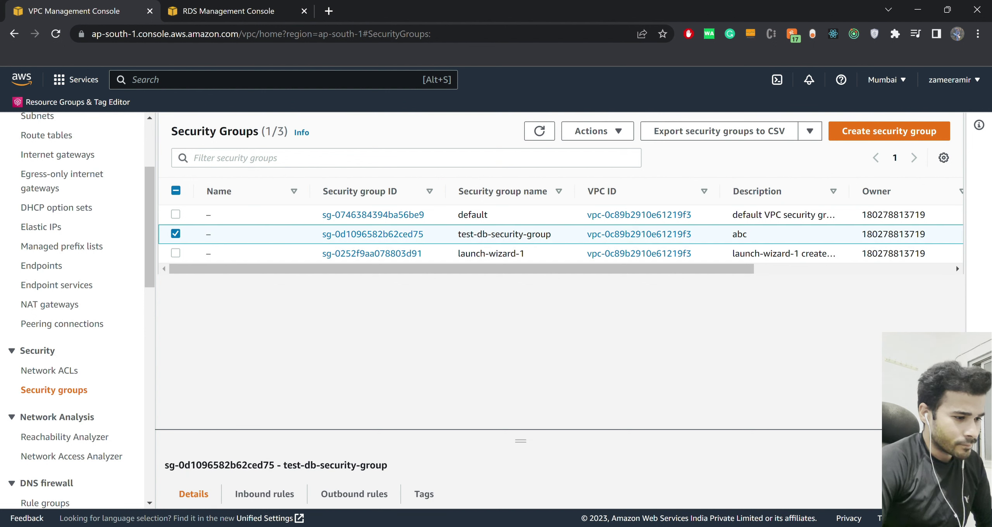
click(597, 131)
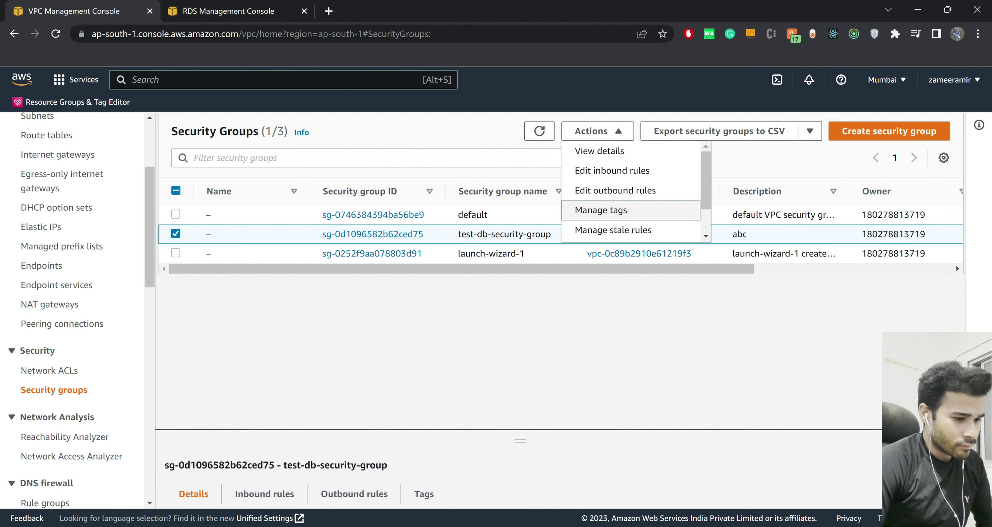
scroll(631, 189, down, 2)
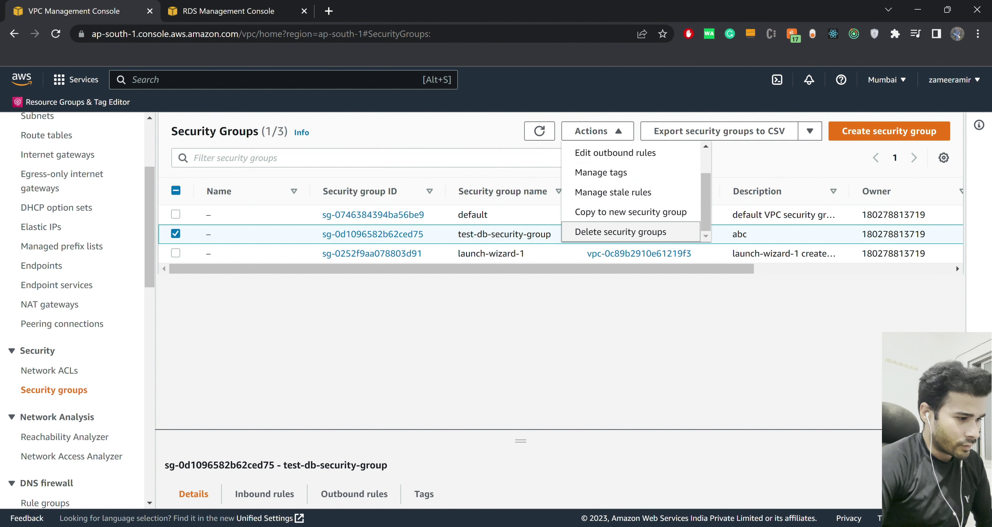
click(620, 232)
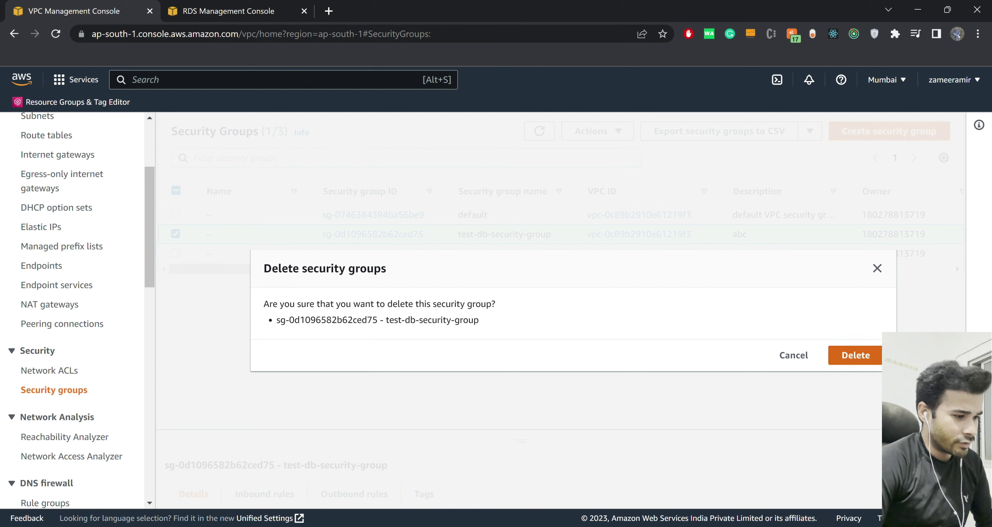
click(855, 356)
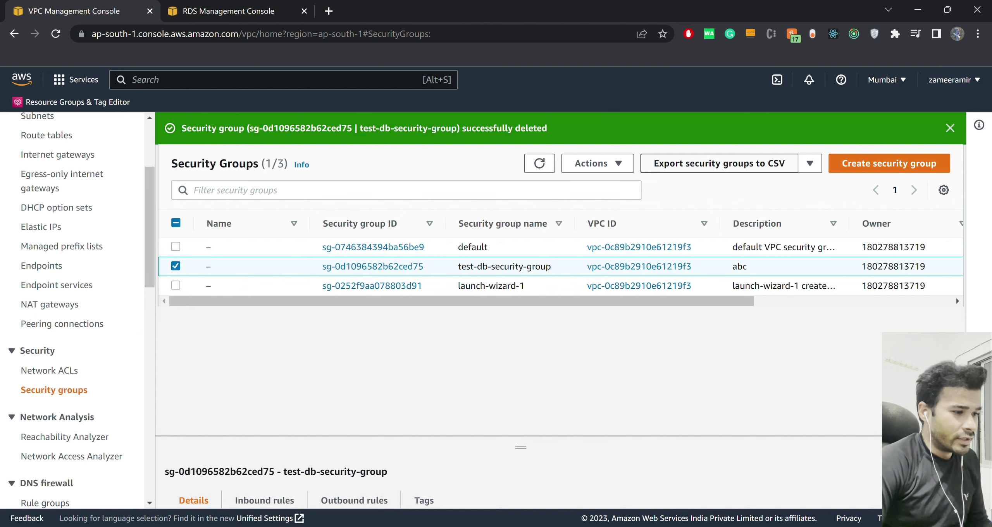
click(539, 164)
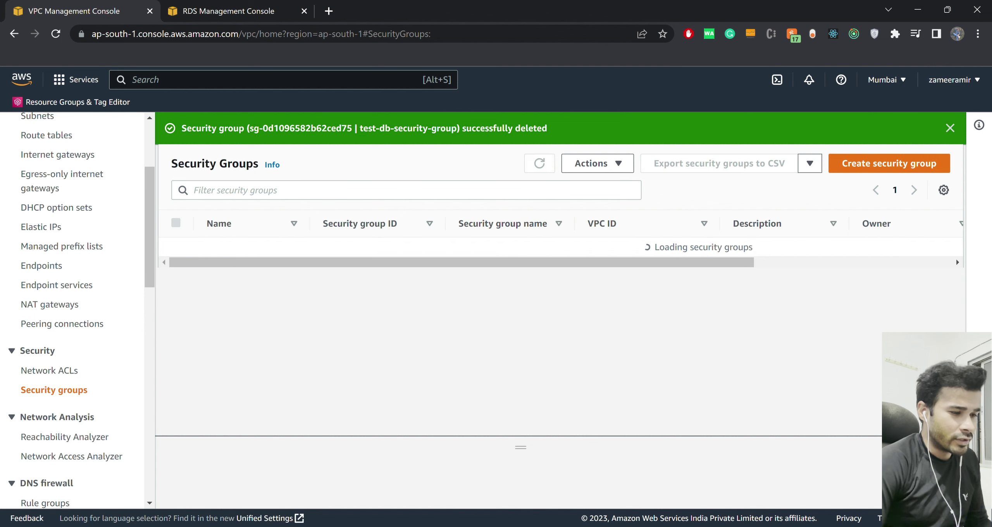
Glance at the RDS databases list, then return to the VPC Security Groups list.
key(ctrl+Tab)
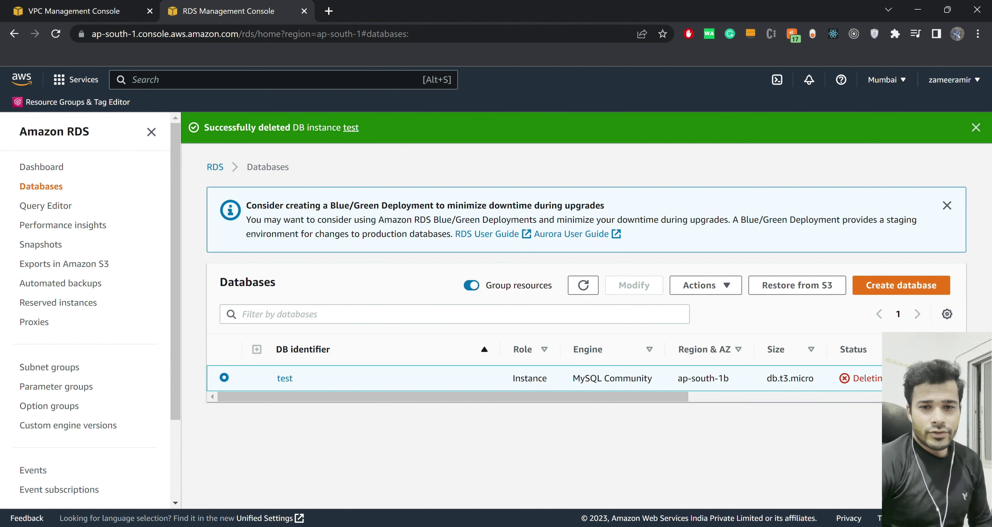
key(ctrl+Tab)
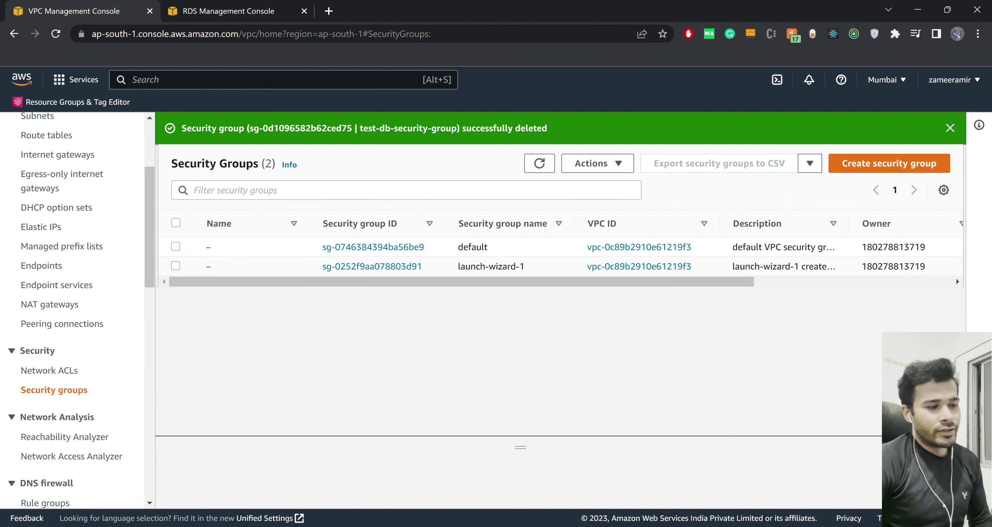